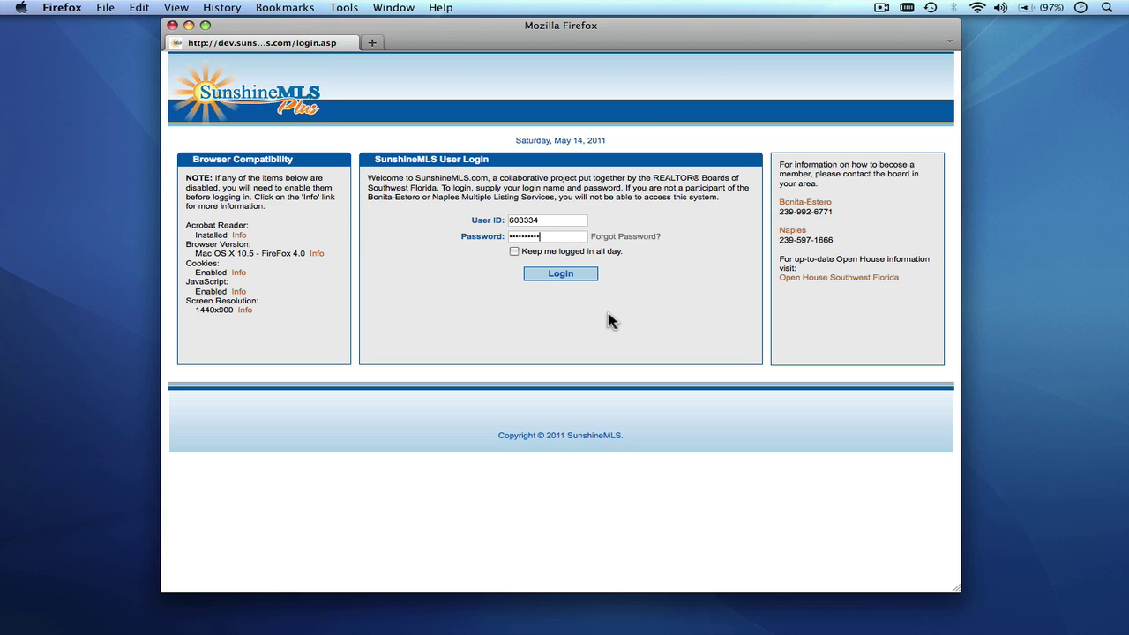
Log in and go to Manage › Listings to reach the Listing Input search page.
click(561, 276)
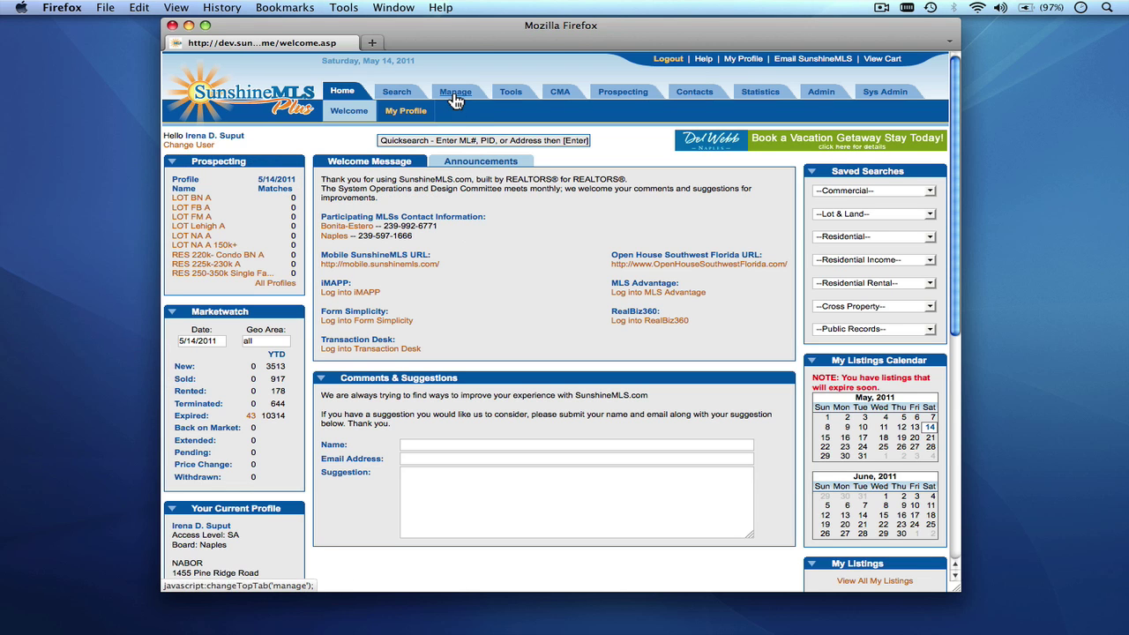
mouse_move(455, 93)
click(340, 120)
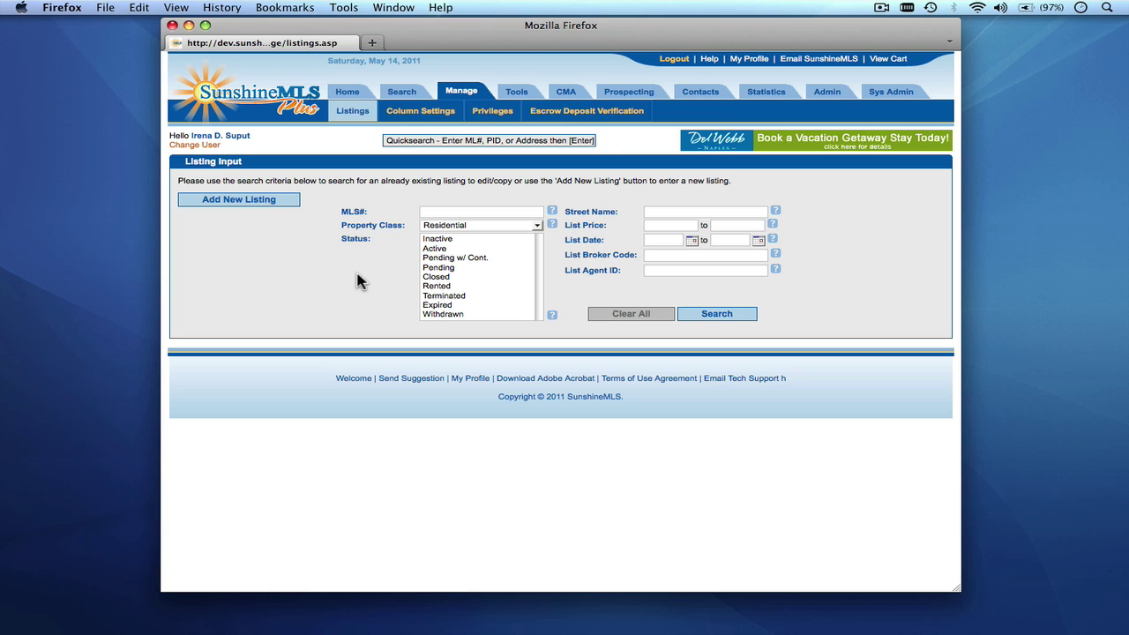
Start a new Residential listing lookup and enter the listing agent ID.
click(257, 201)
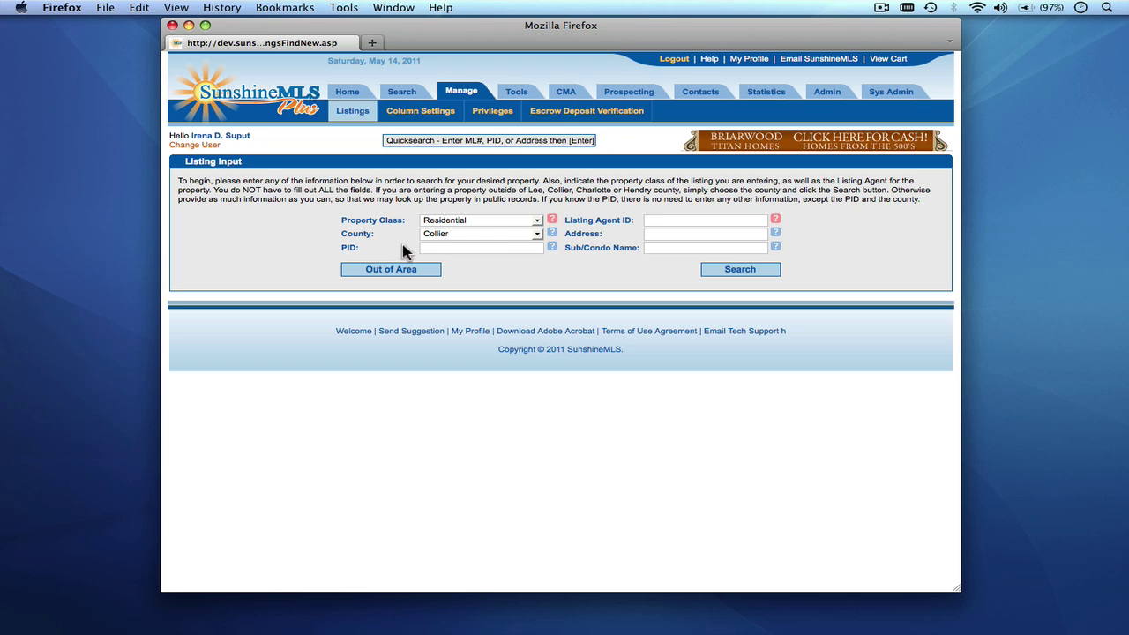
click(487, 227)
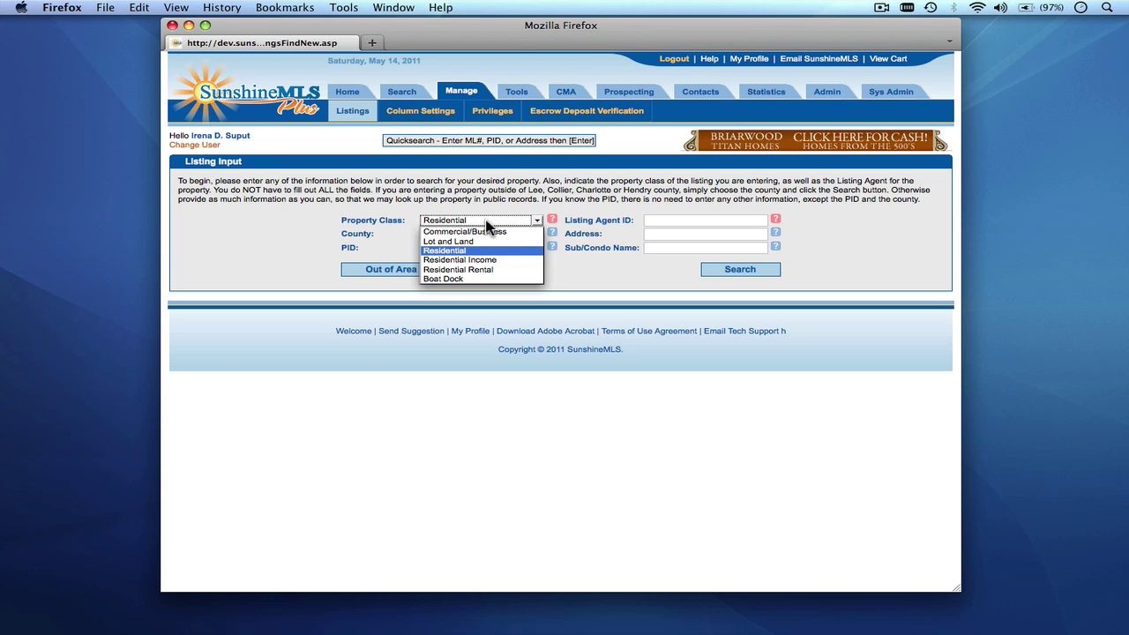
click(486, 225)
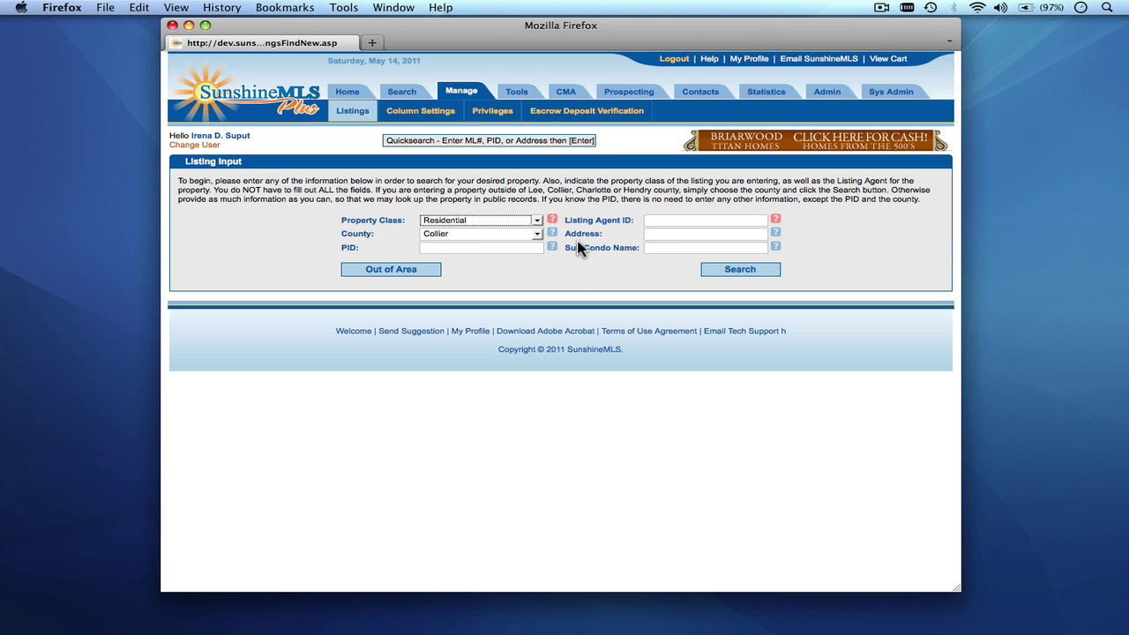
click(664, 222)
text(600)
text(3334)
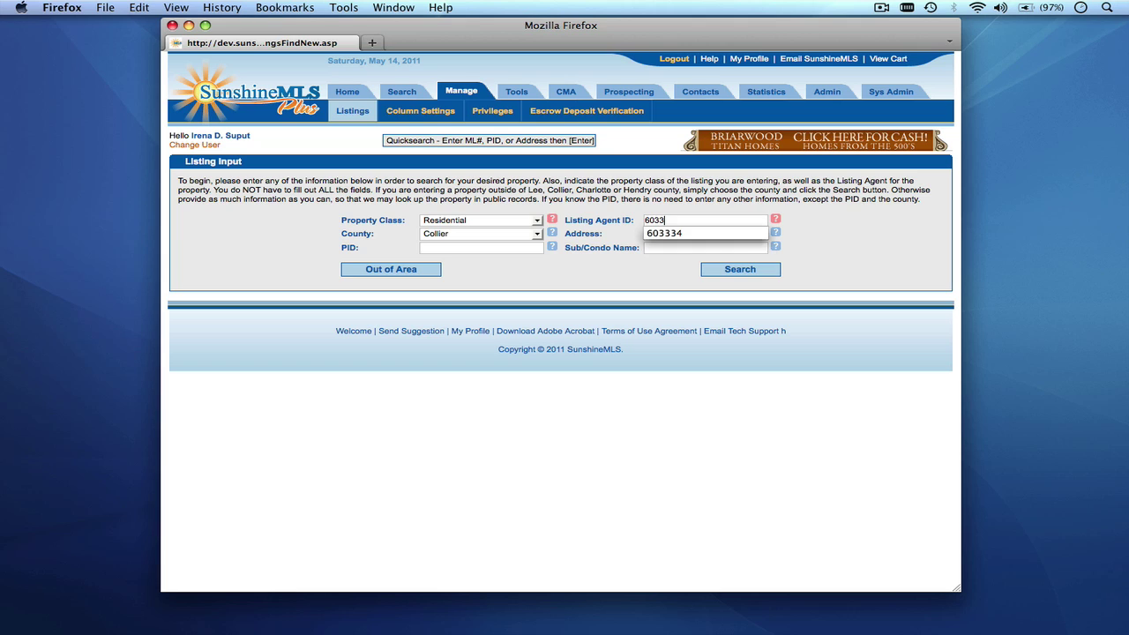
click(513, 251)
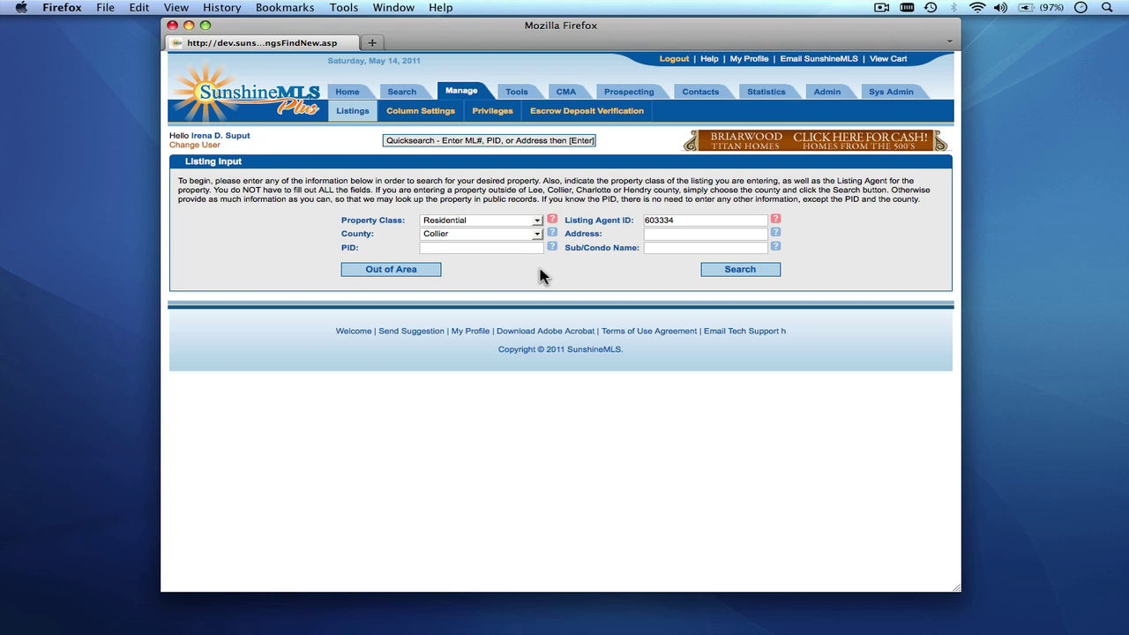
key(super+v)
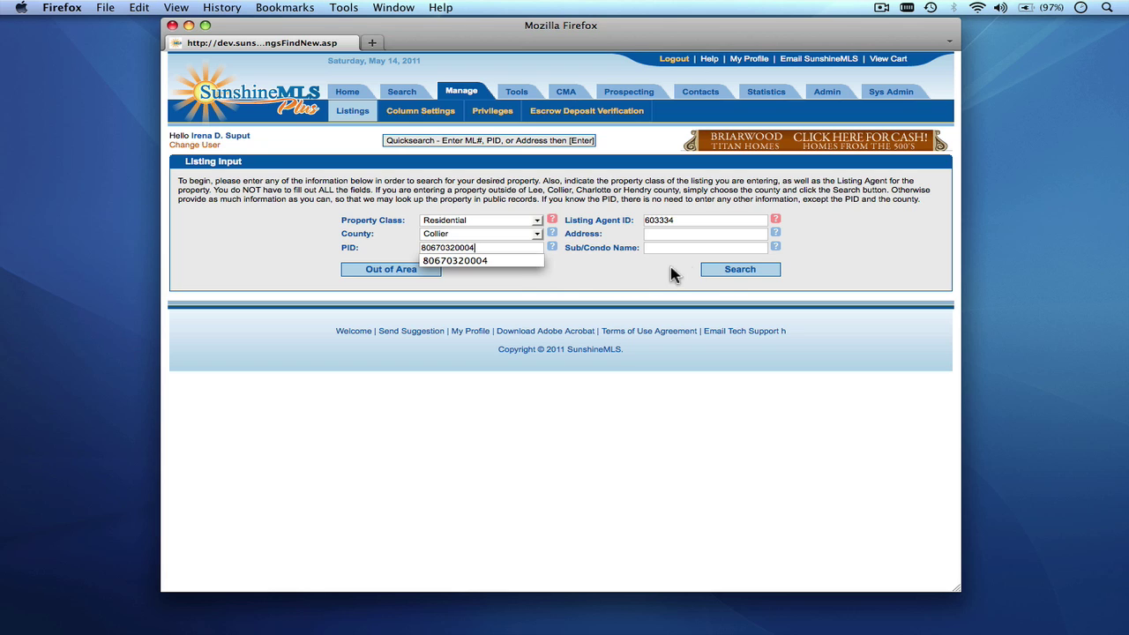
click(738, 273)
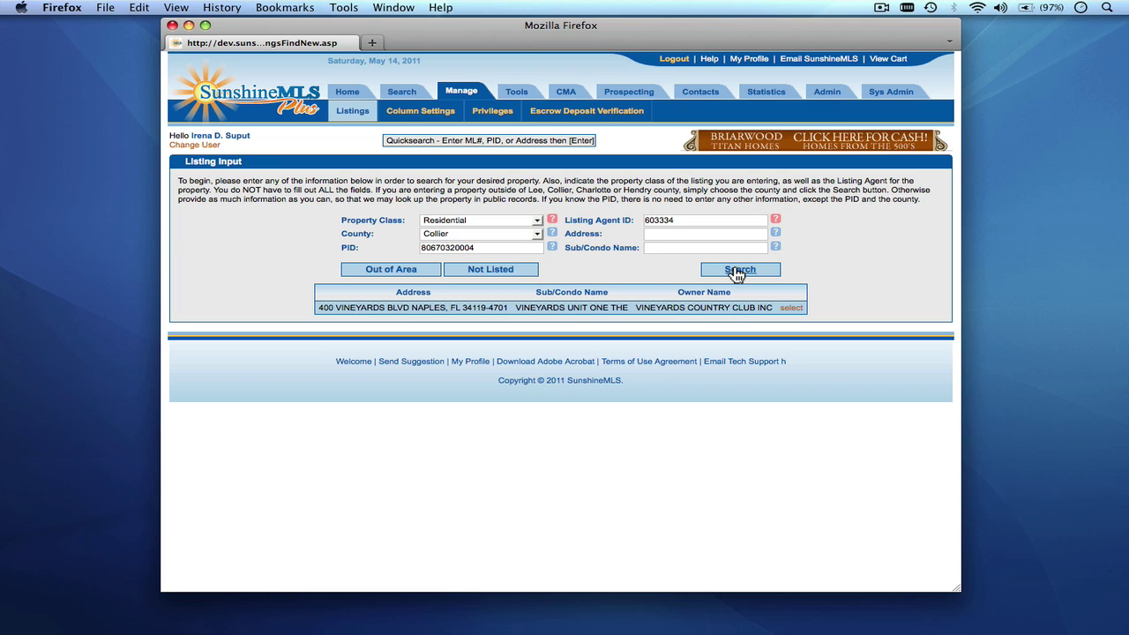
click(789, 310)
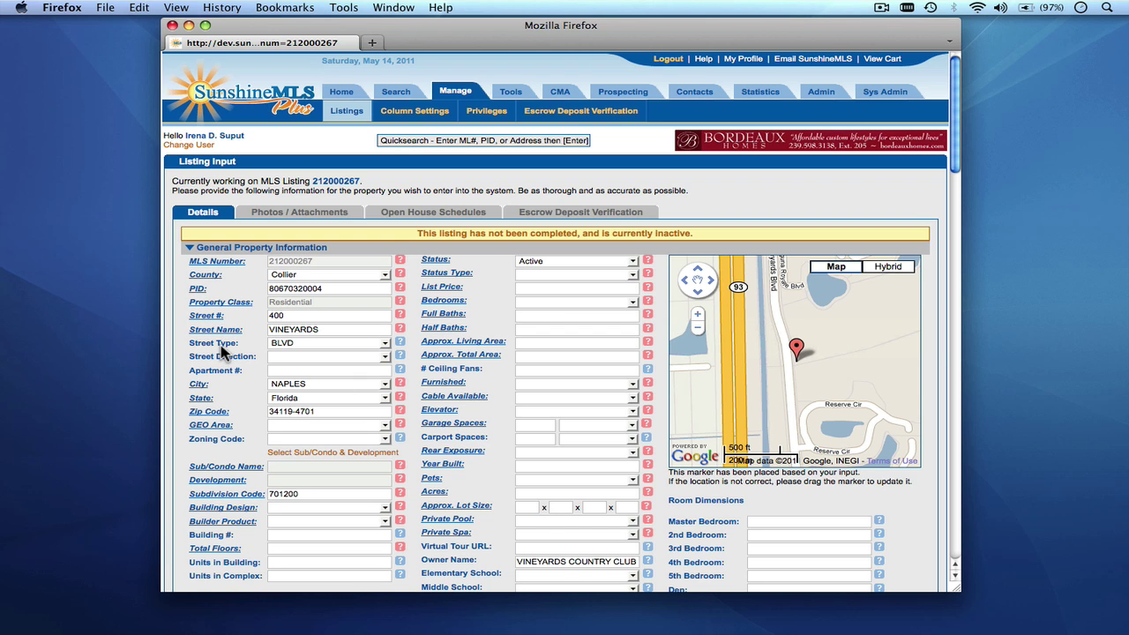
Scroll through the prefilled form to review address, owner, section, township, range, block and lot.
scroll(220, 345, down, 3)
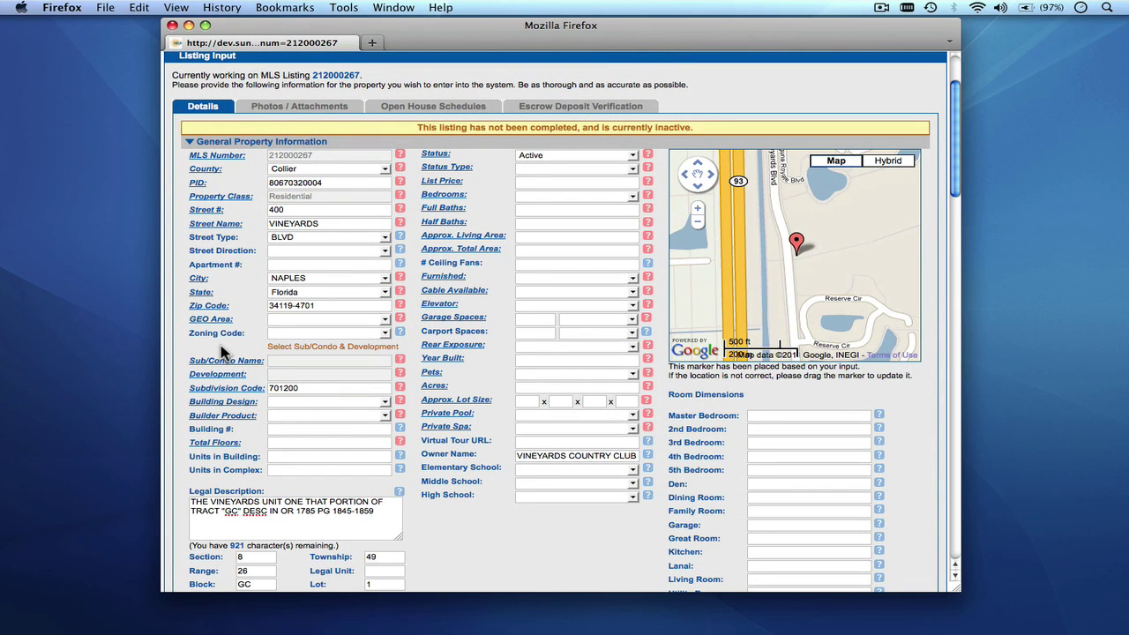
scroll(220, 351, down, 4)
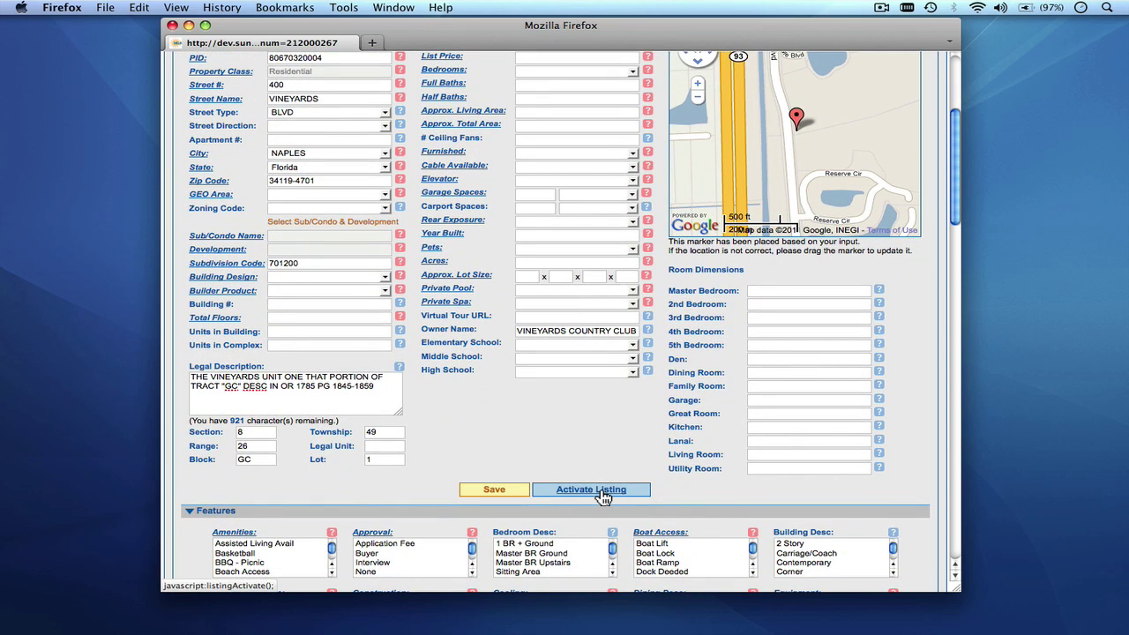
scroll(447, 435, up, 3)
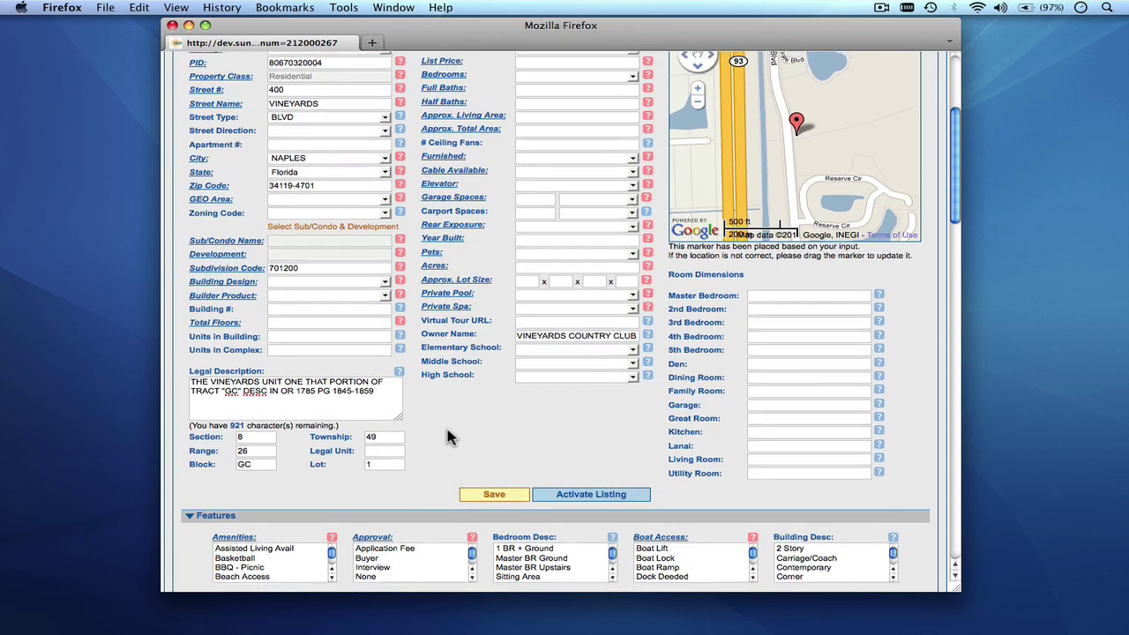
scroll(450, 435, up, 1)
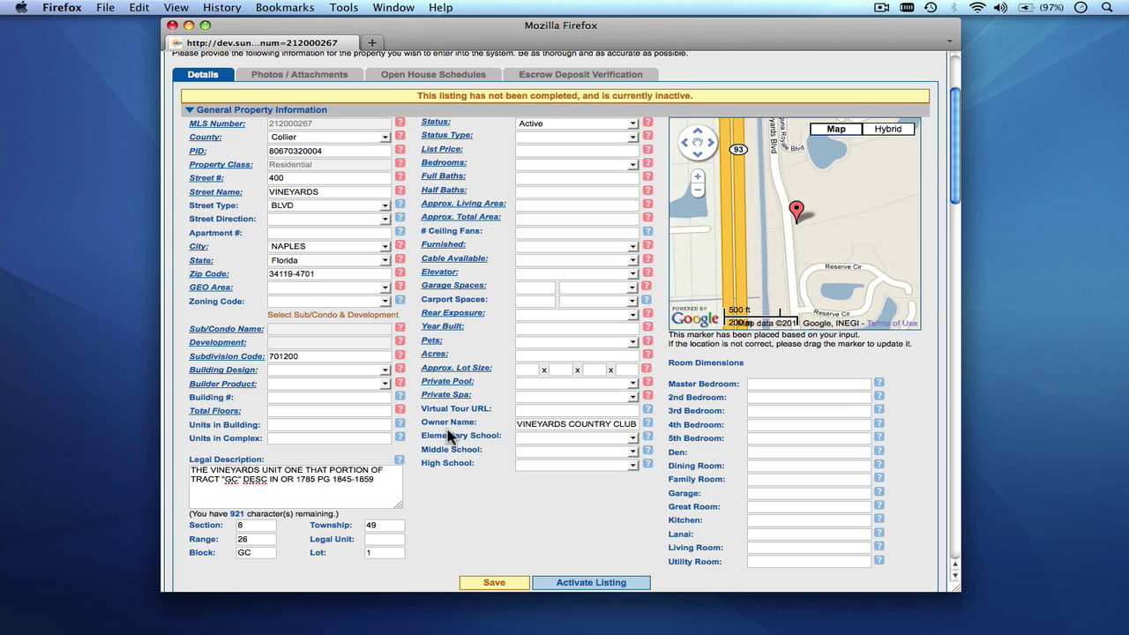
scroll(450, 437, down, 5)
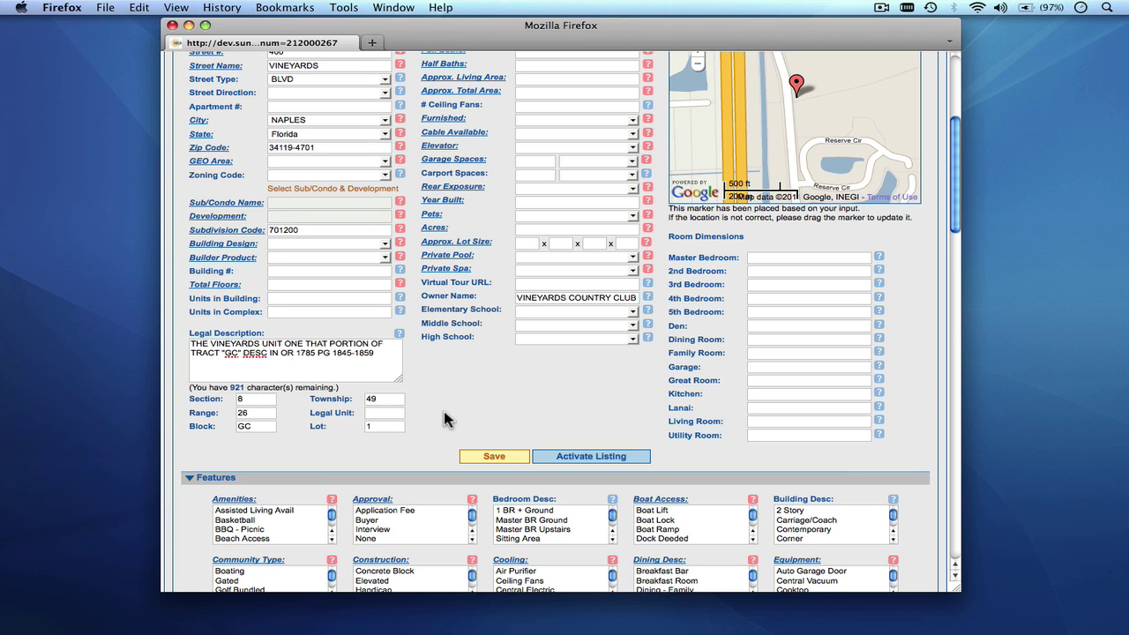
scroll(443, 419, up, 5)
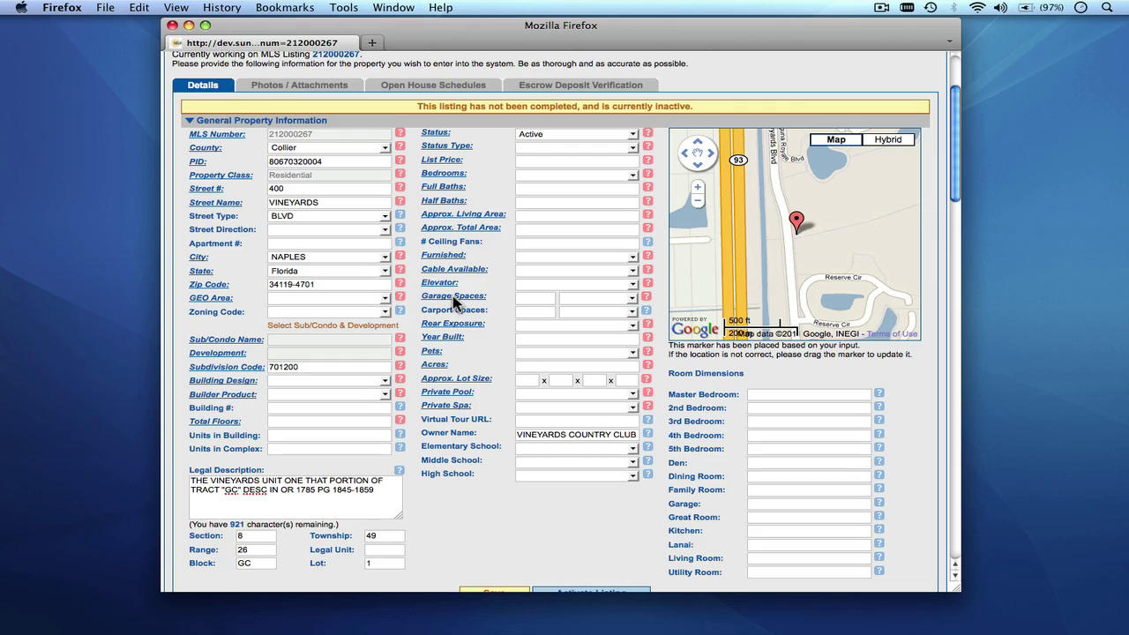
scroll(453, 295, down, 5)
scroll(452, 296, down, 8)
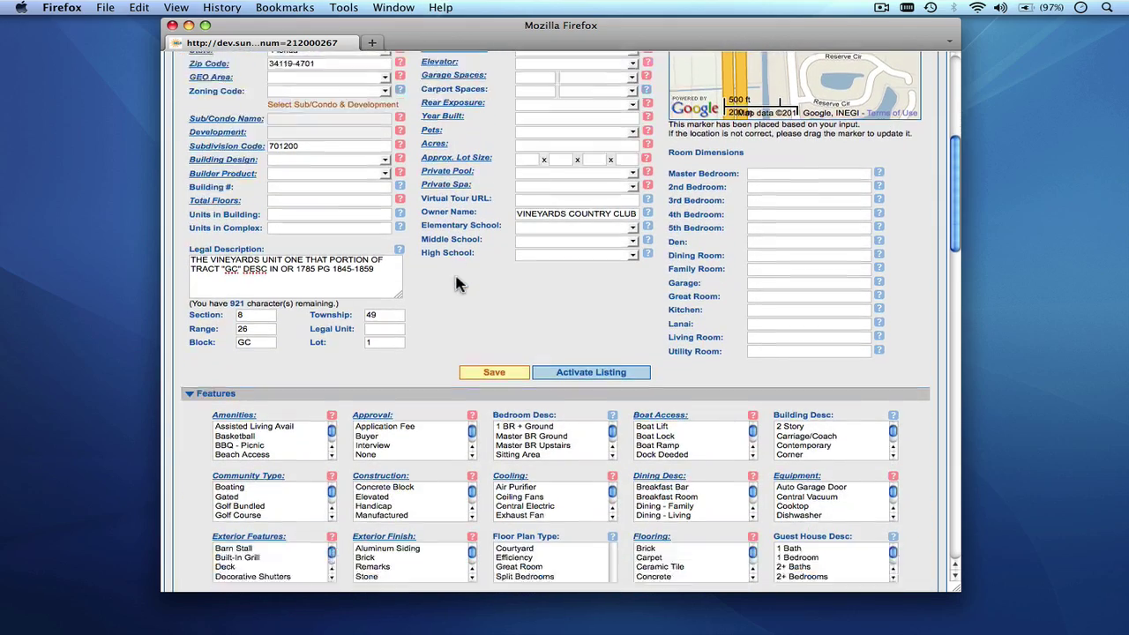
scroll(457, 281, down, 5)
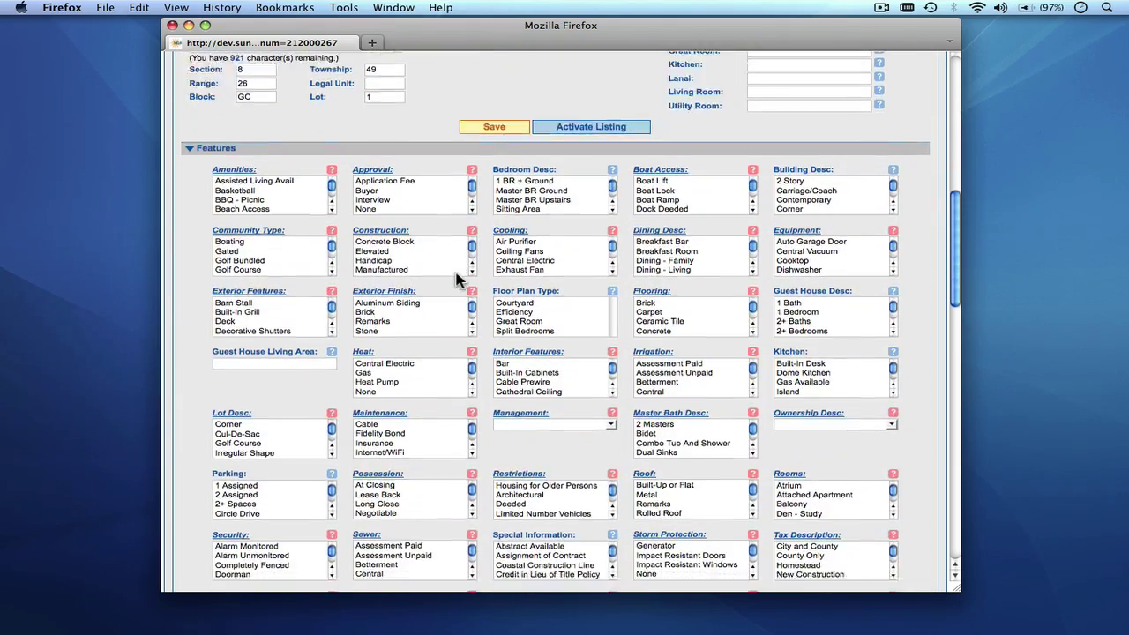
scroll(457, 281, down, 4)
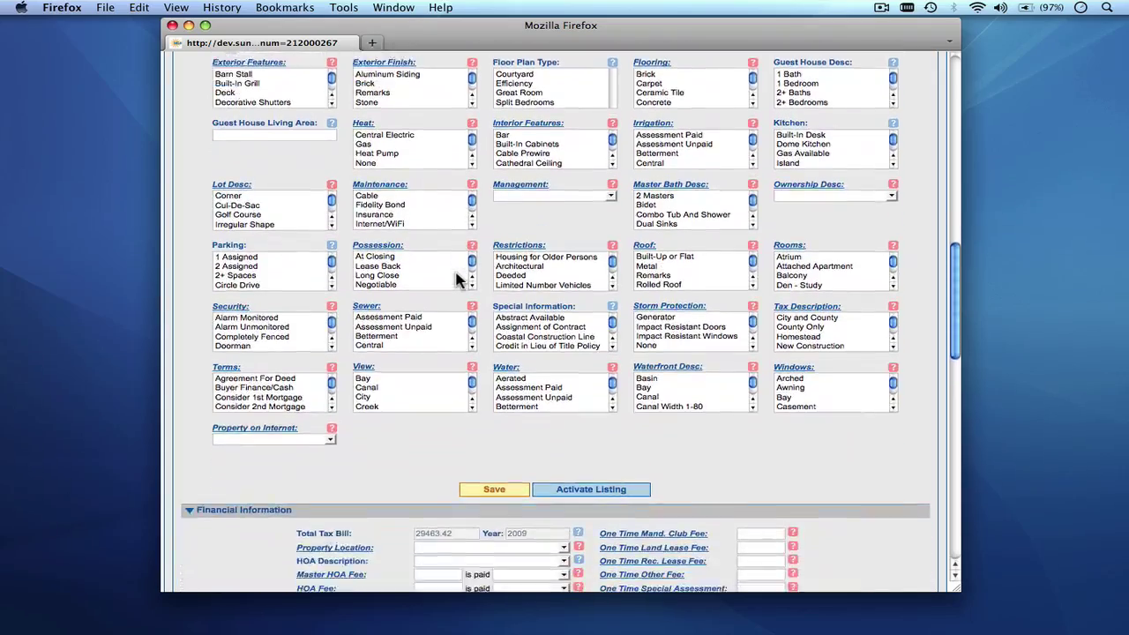
scroll(456, 279, down, 7)
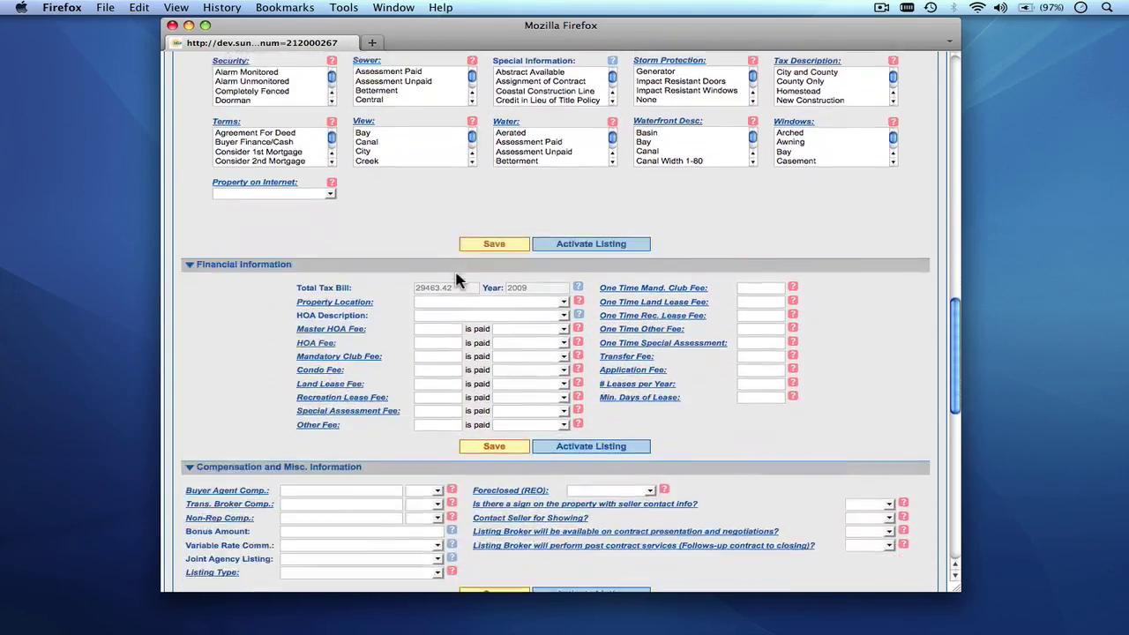
scroll(456, 280, down, 10)
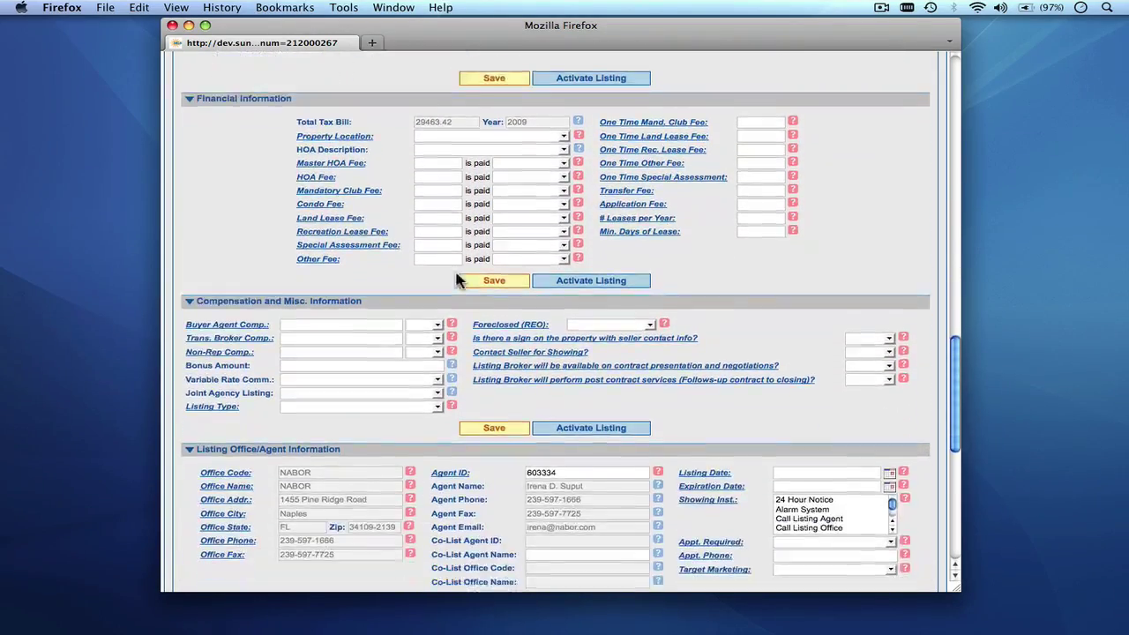
scroll(456, 279, down, 1)
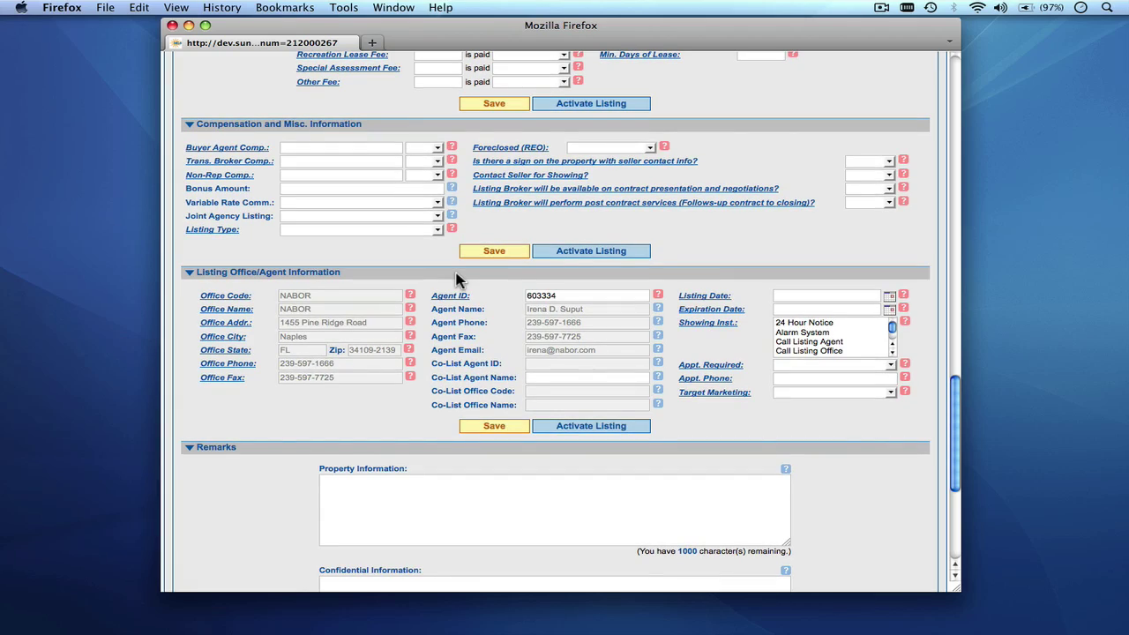
scroll(456, 280, down, 3)
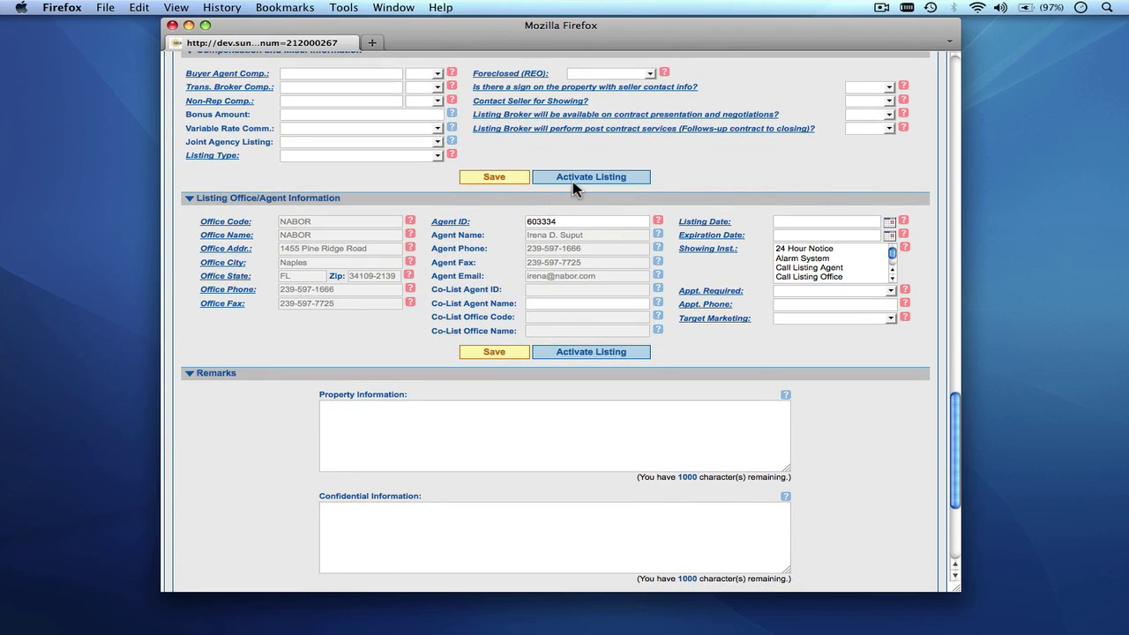
scroll(457, 199, up, 20)
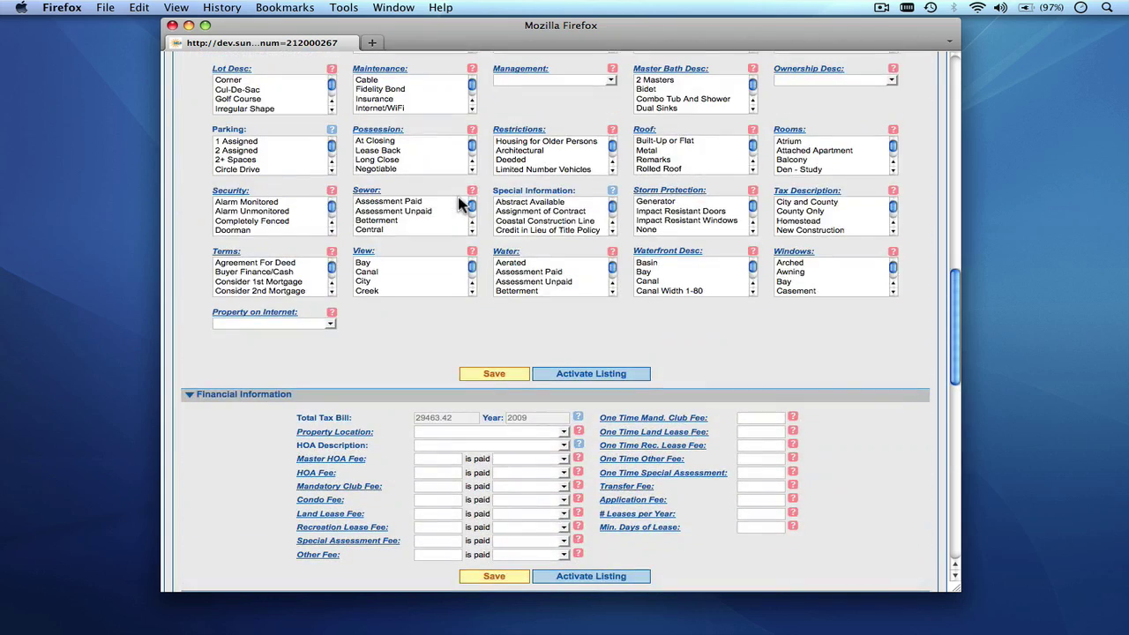
scroll(457, 203, up, 14)
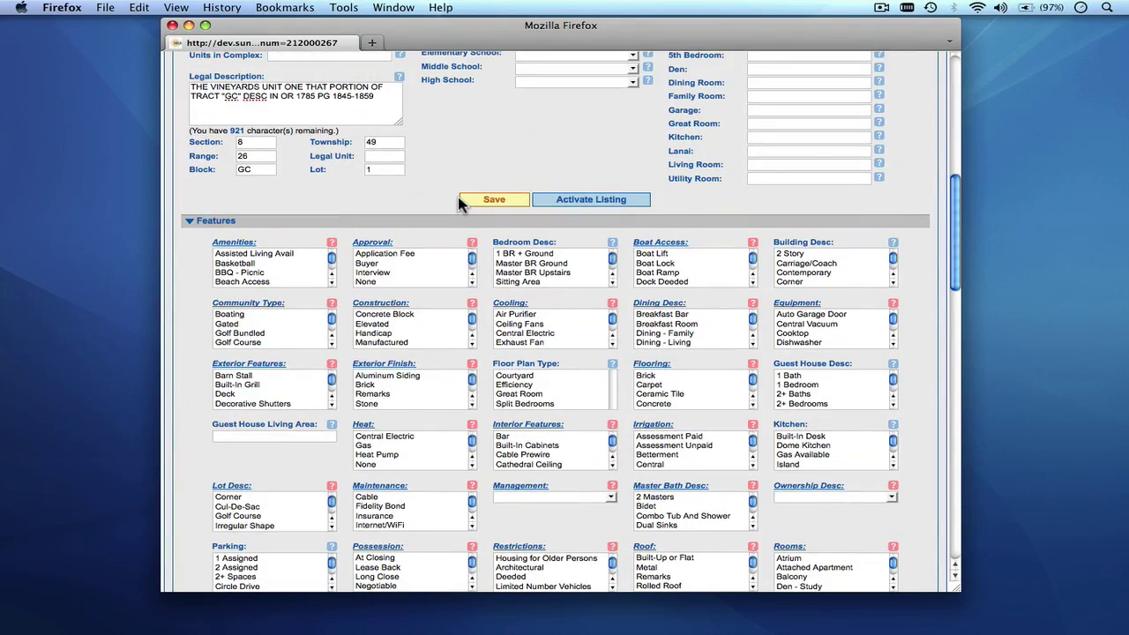
scroll(458, 203, up, 11)
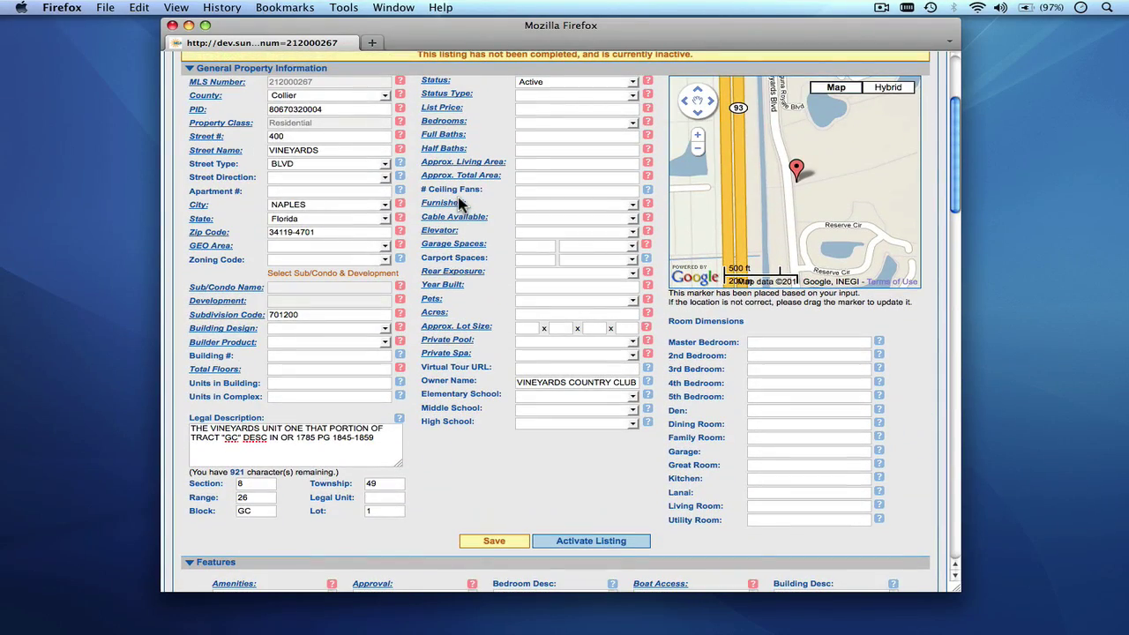
click(547, 108)
Enter 123000 as the List Price, dismissing the number error and removing the stray letter.
text(12300)
text(m)
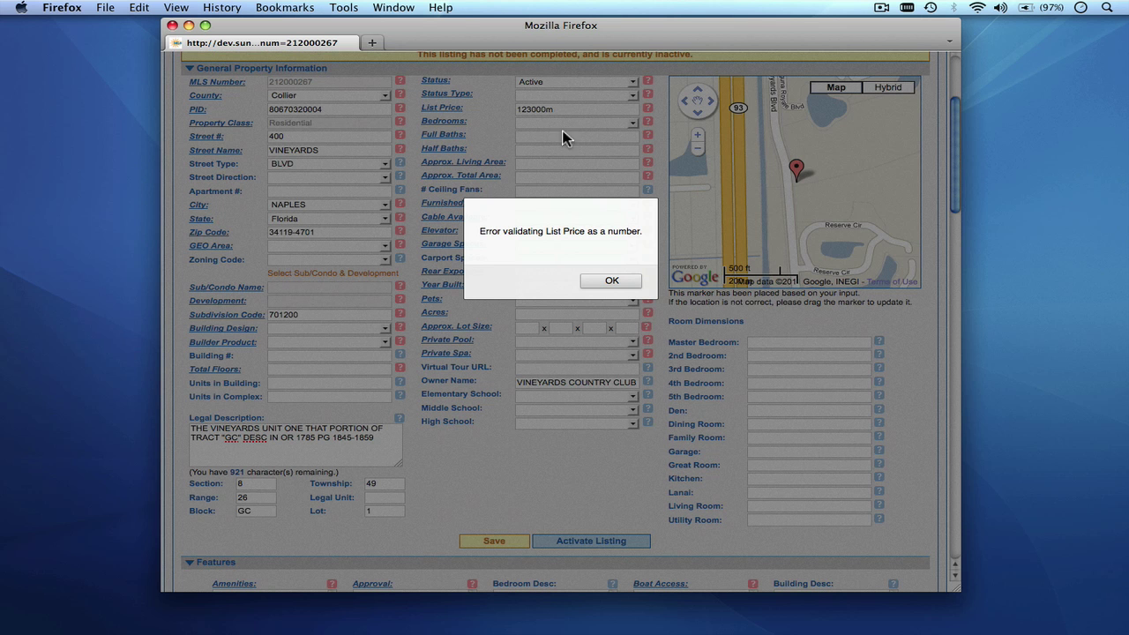
click(608, 281)
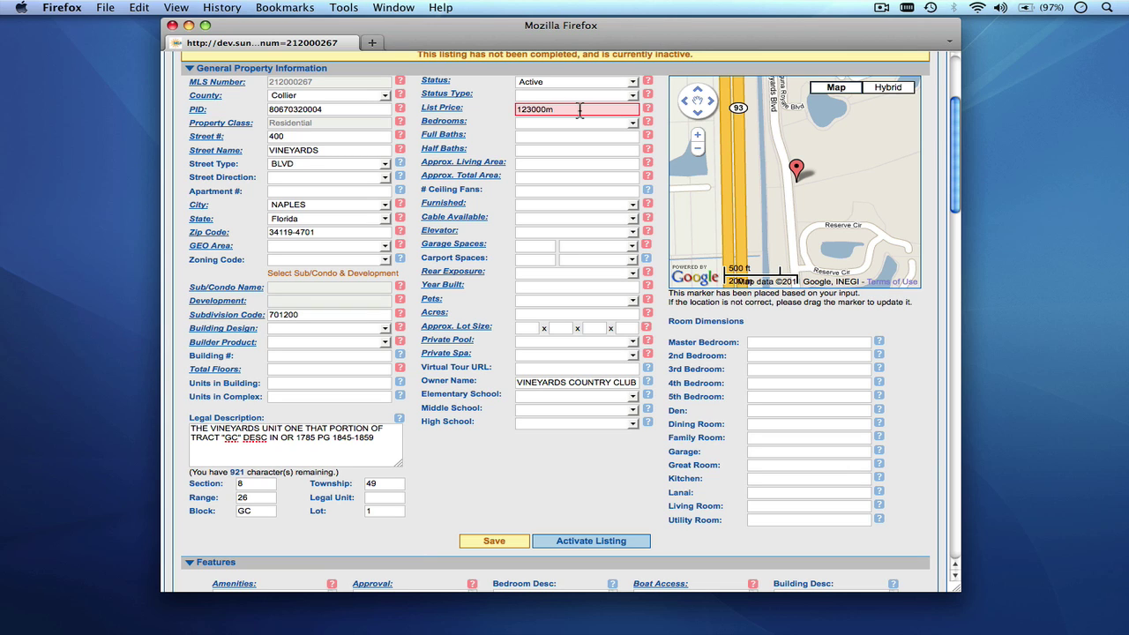
key(BackSpace)
key(Tab)
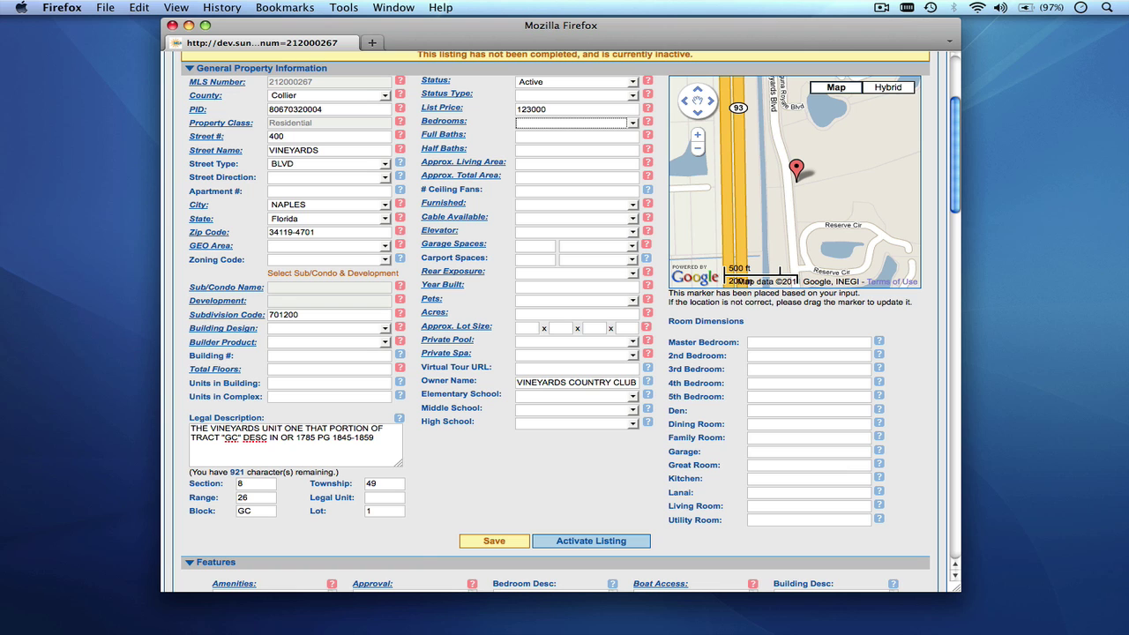
Attempt to activate the listing and acknowledge the missing required-fields warning.
scroll(486, 169, up, 2)
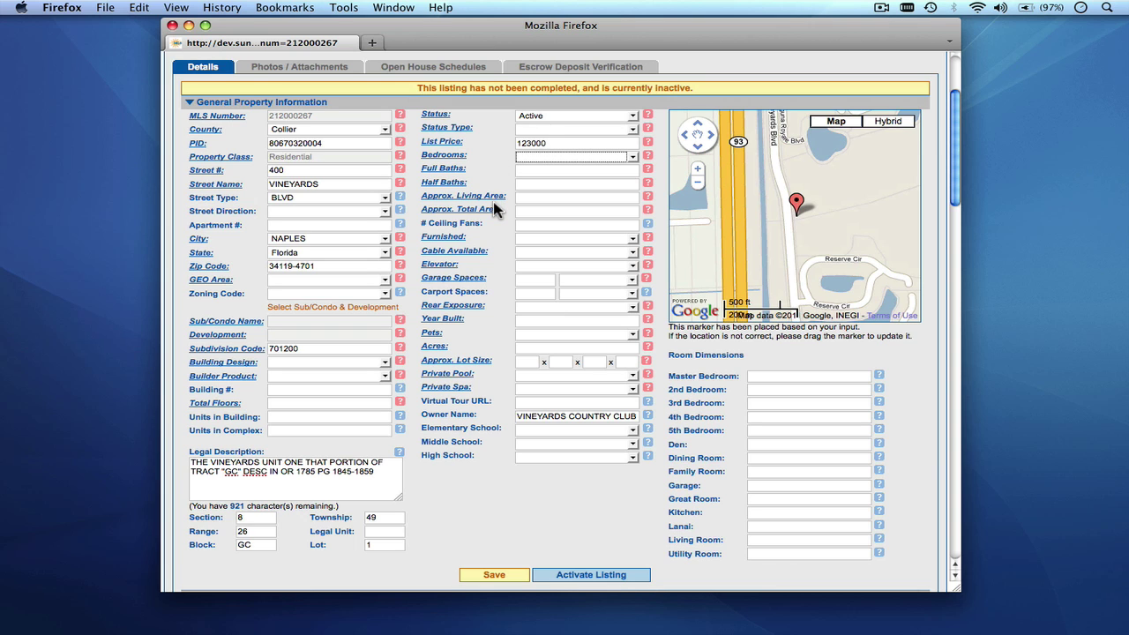
scroll(494, 208, down, 1)
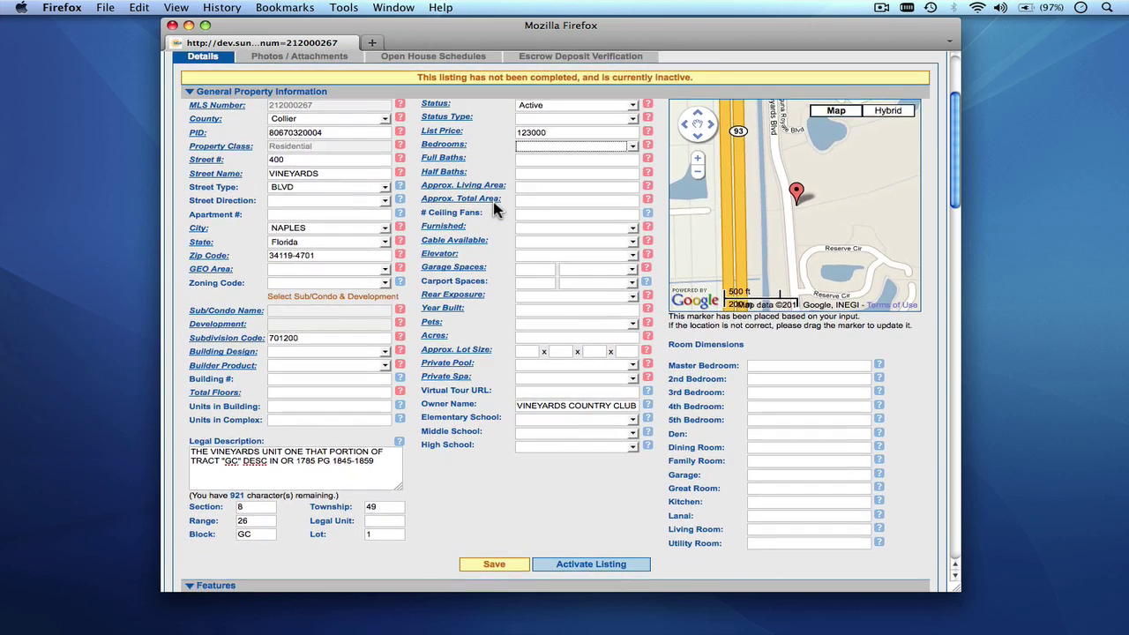
scroll(494, 208, down, 5)
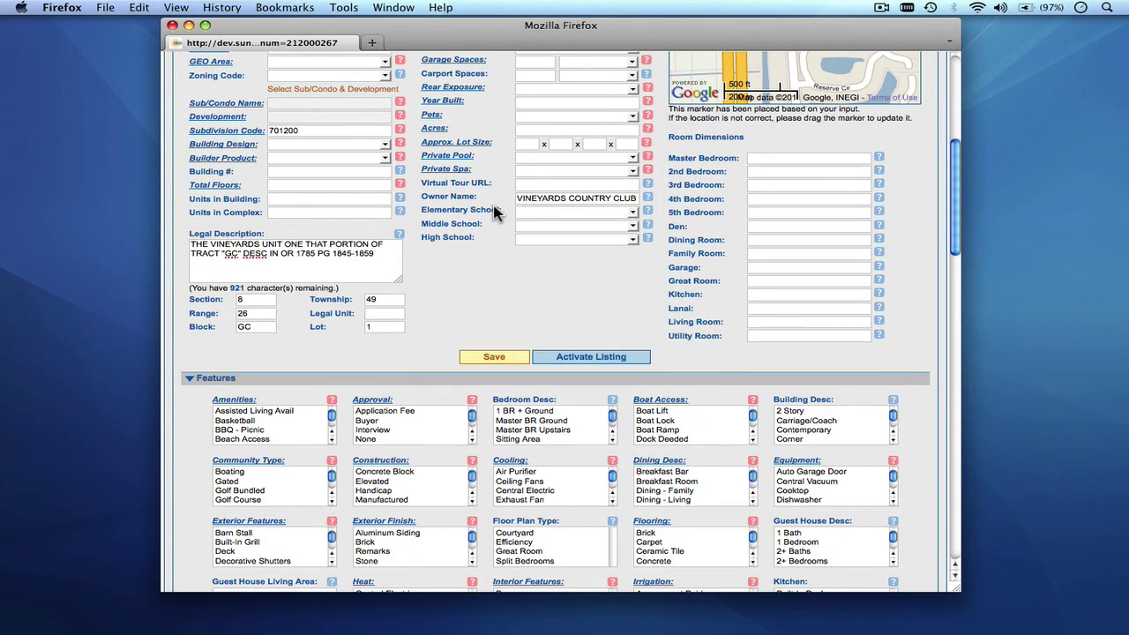
click(584, 359)
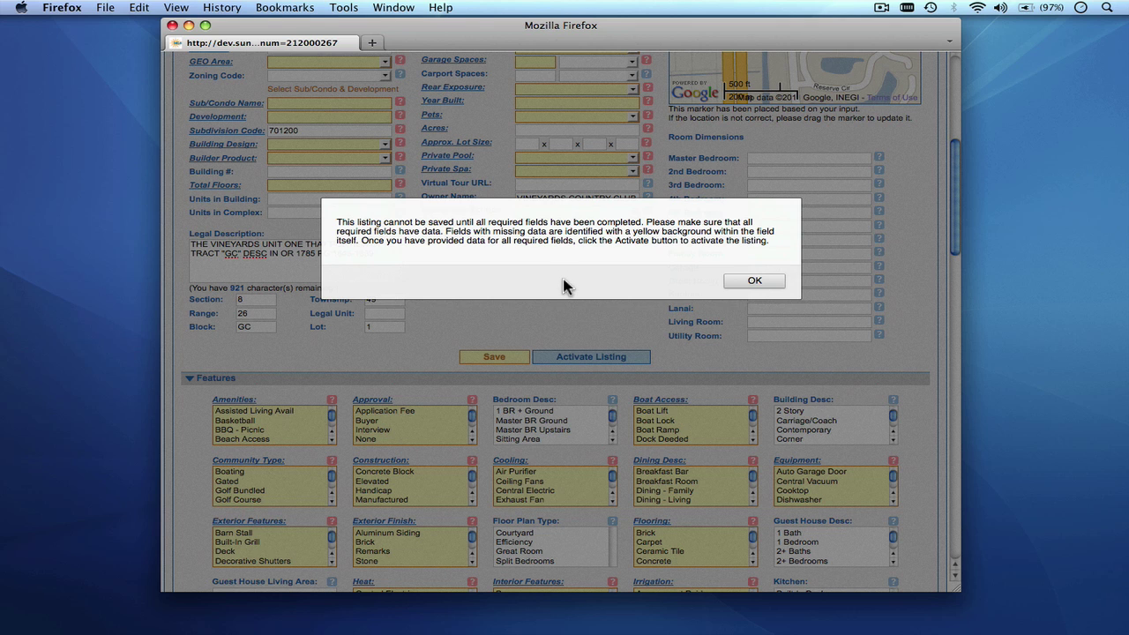
click(751, 282)
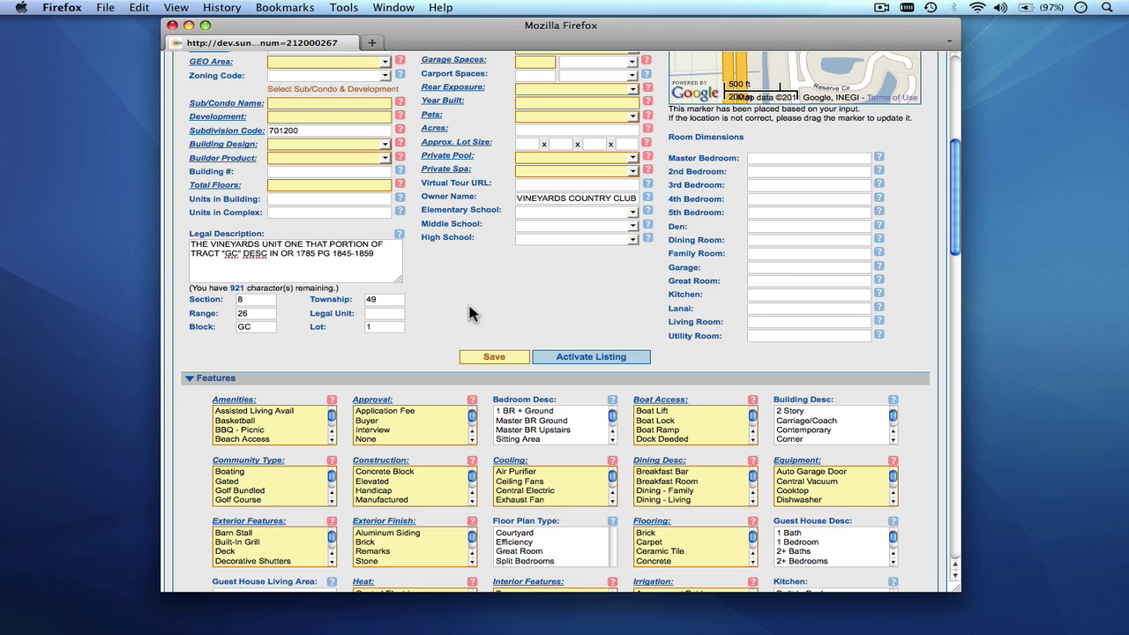
scroll(470, 316, up, 1)
scroll(470, 316, up, 5)
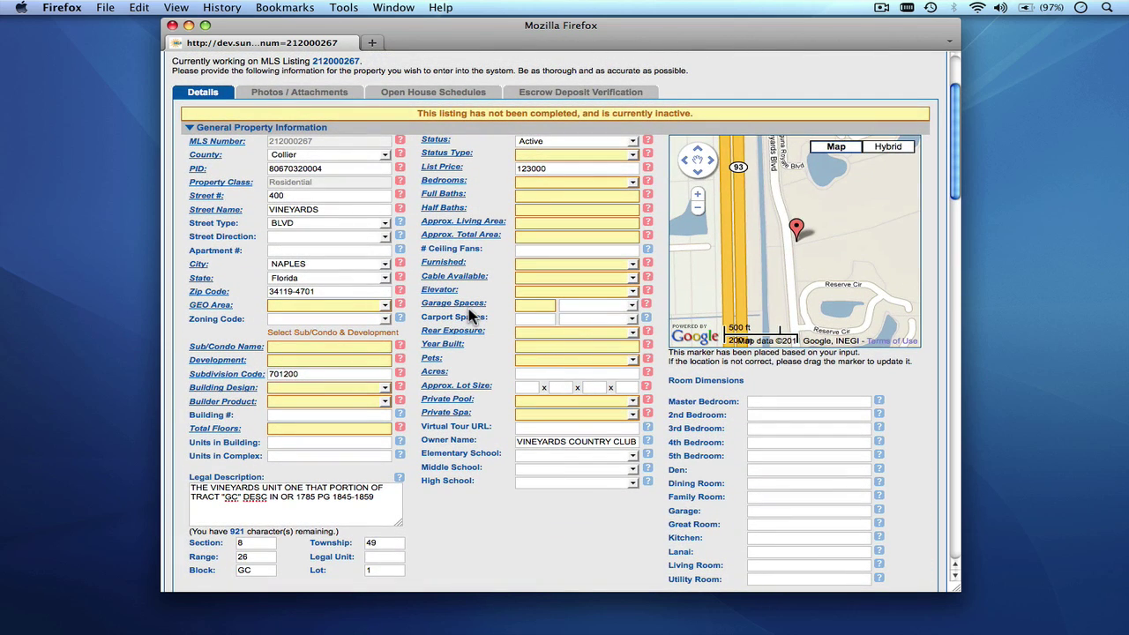
In Features, choose Elevated construction, Central Electric cooling and Dining - Family dining.
scroll(471, 316, down, 5)
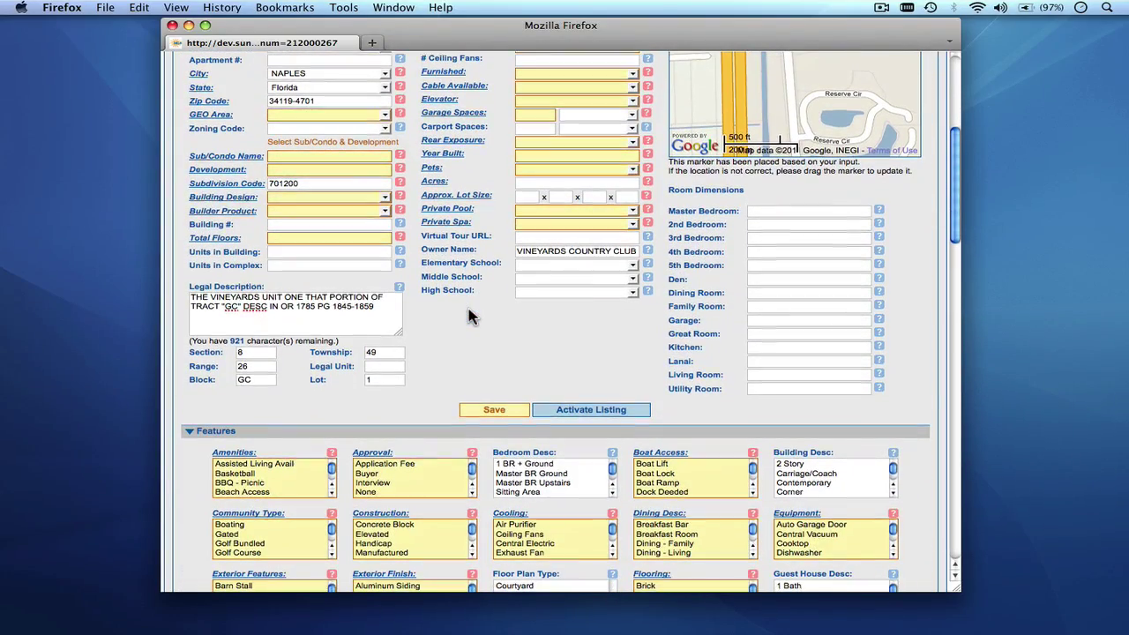
scroll(470, 316, down, 3)
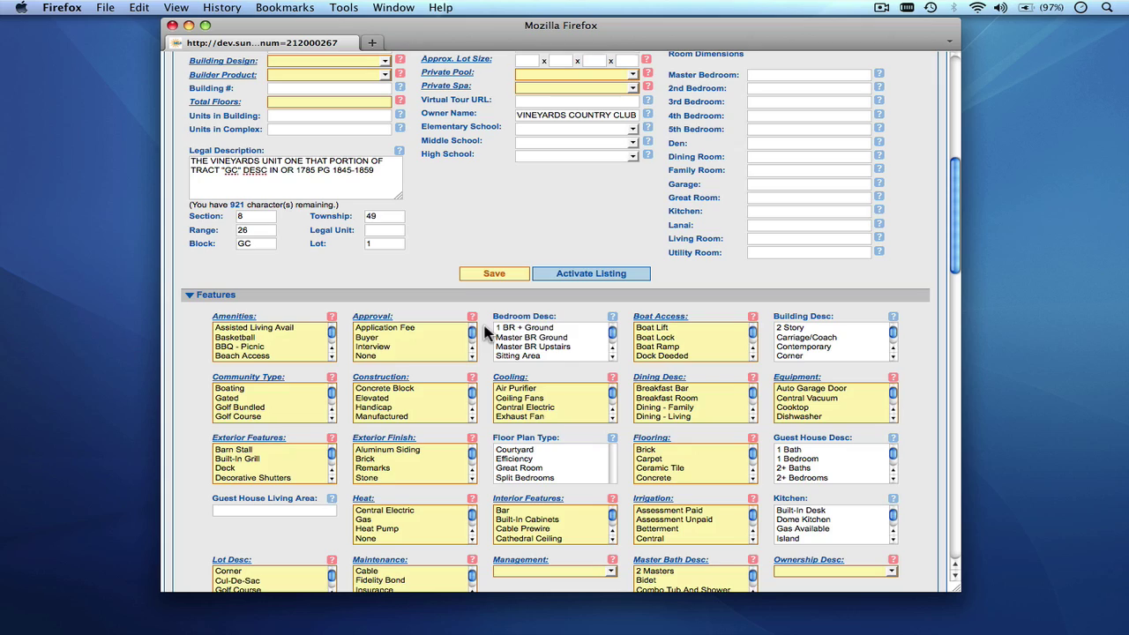
scroll(484, 326, down, 2)
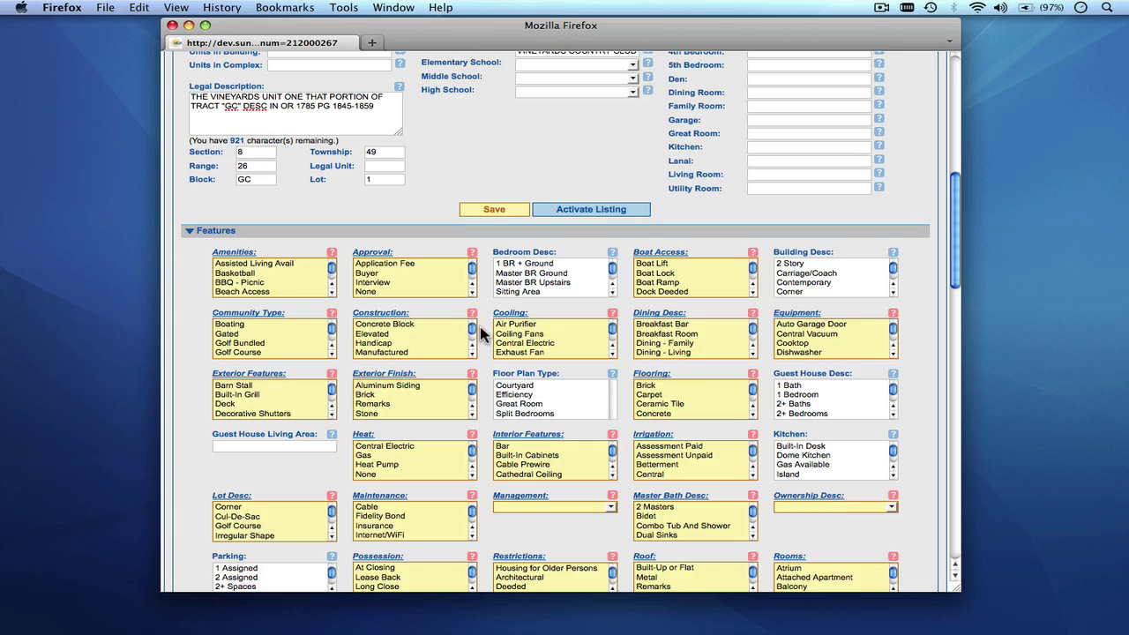
scroll(481, 331, down, 5)
scroll(481, 334, up, 8)
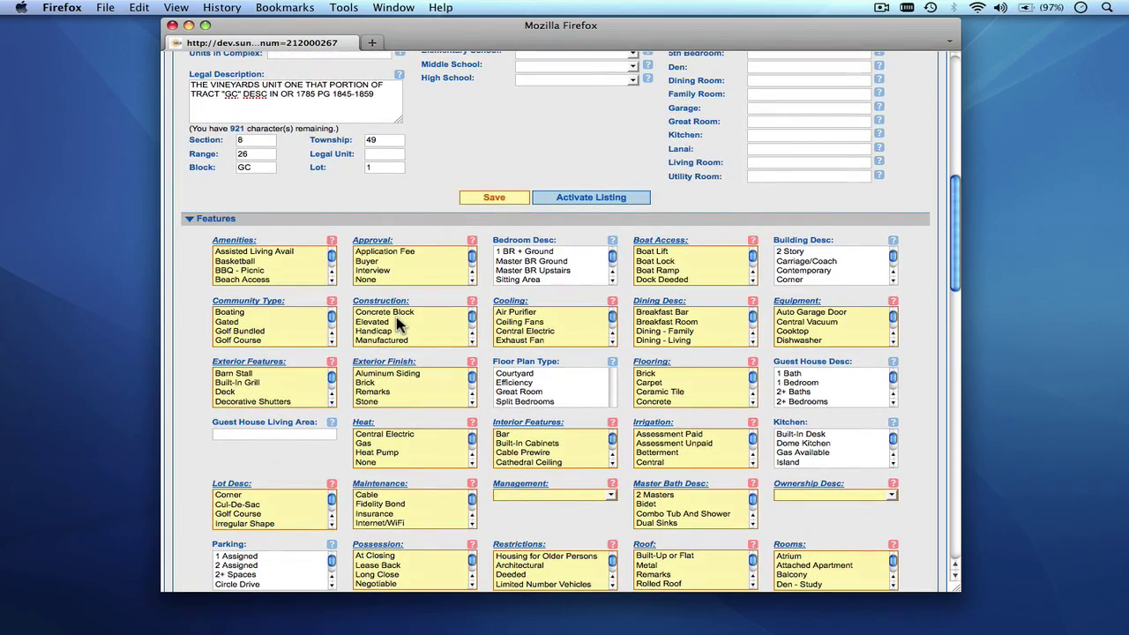
click(396, 323)
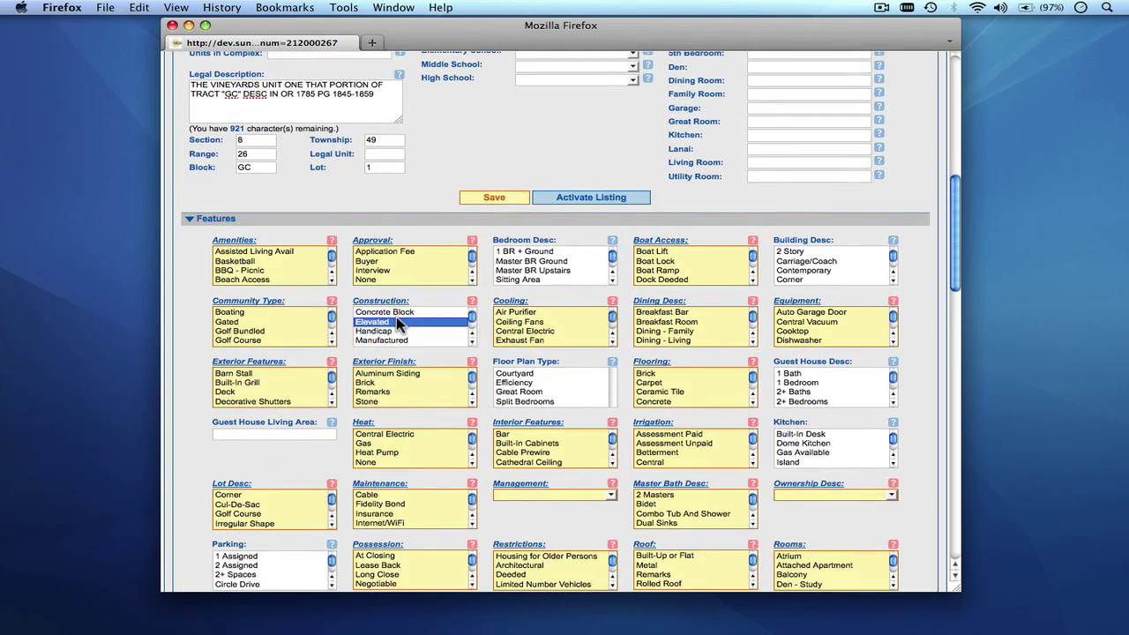
click(527, 331)
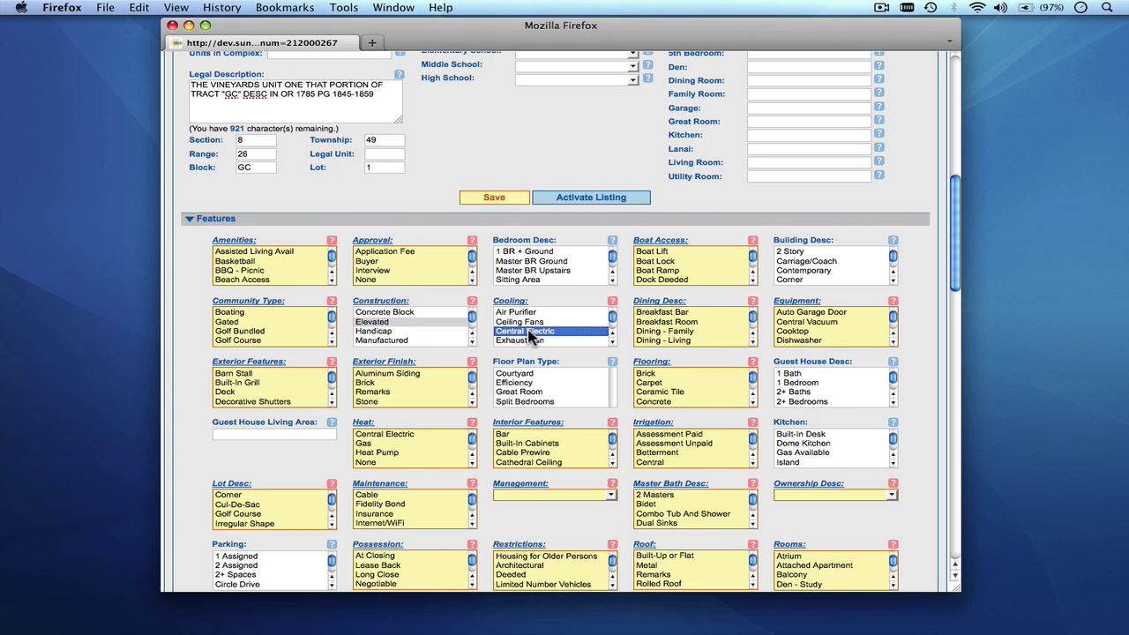
click(671, 332)
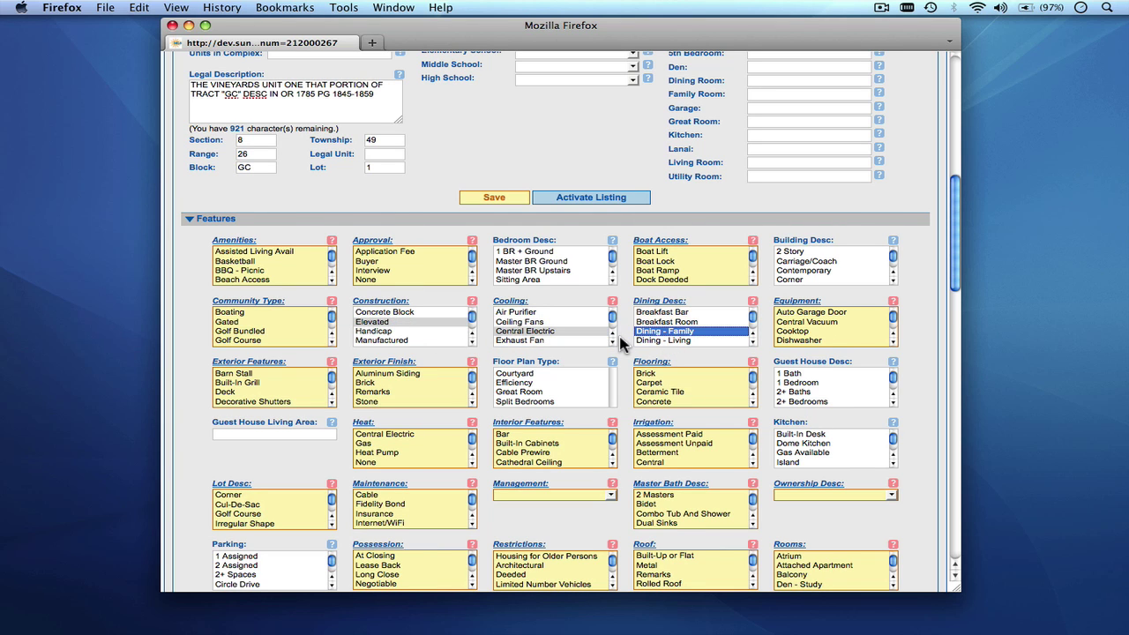
scroll(621, 344, down, 3)
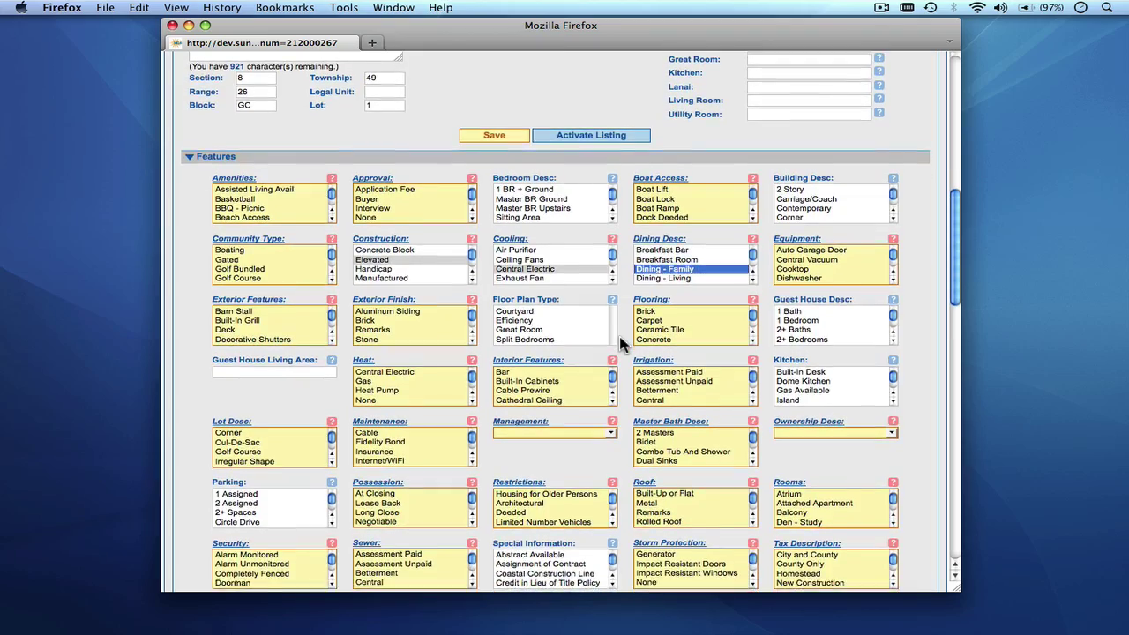
scroll(621, 344, up, 15)
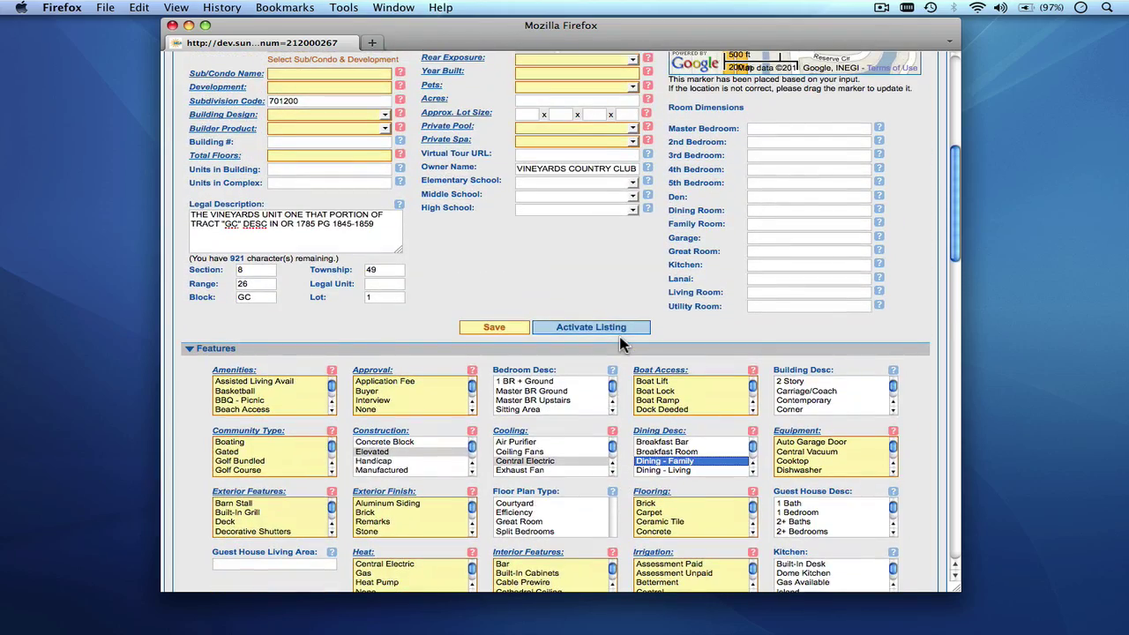
scroll(621, 344, up, 10)
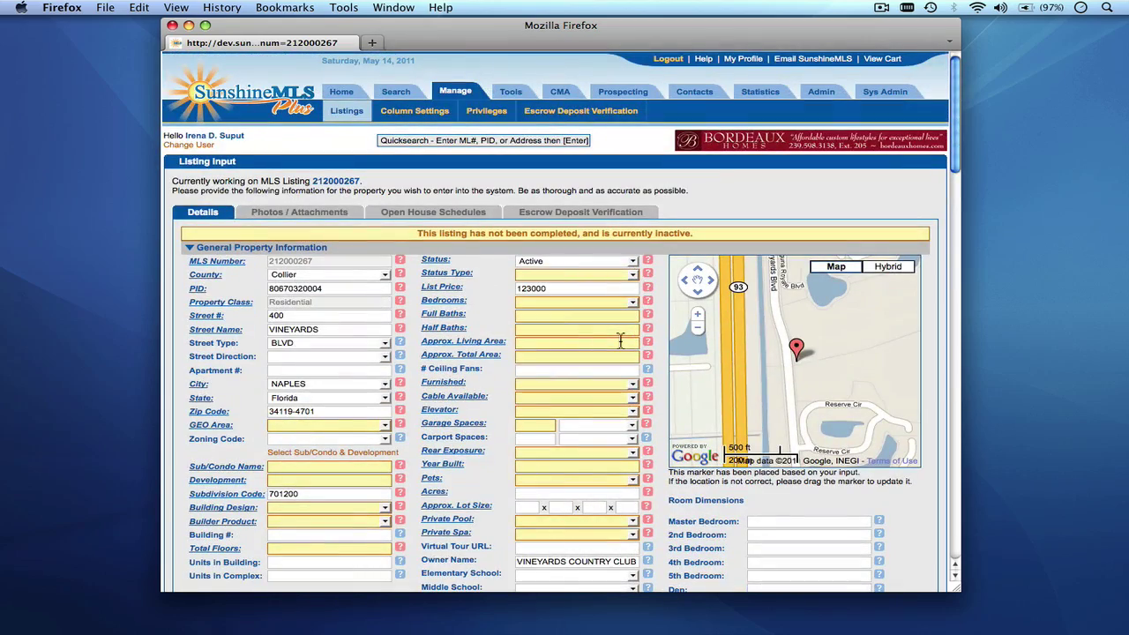
Return to listing search, find MLS# 212000117 and open it for editing.
click(462, 343)
click(350, 118)
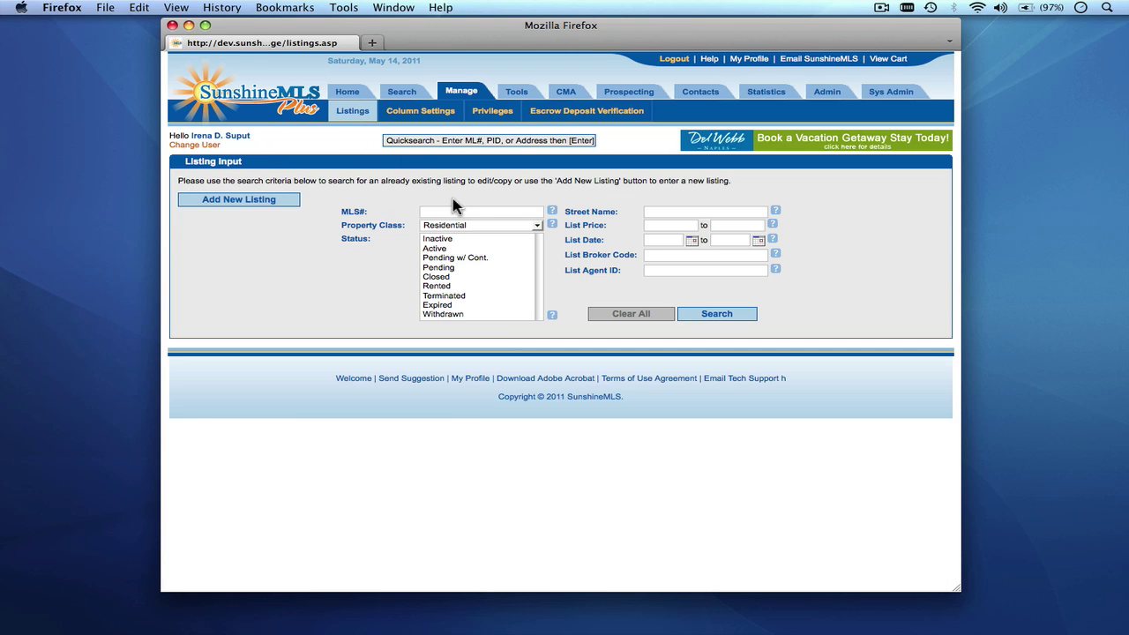
click(460, 212)
text(212)
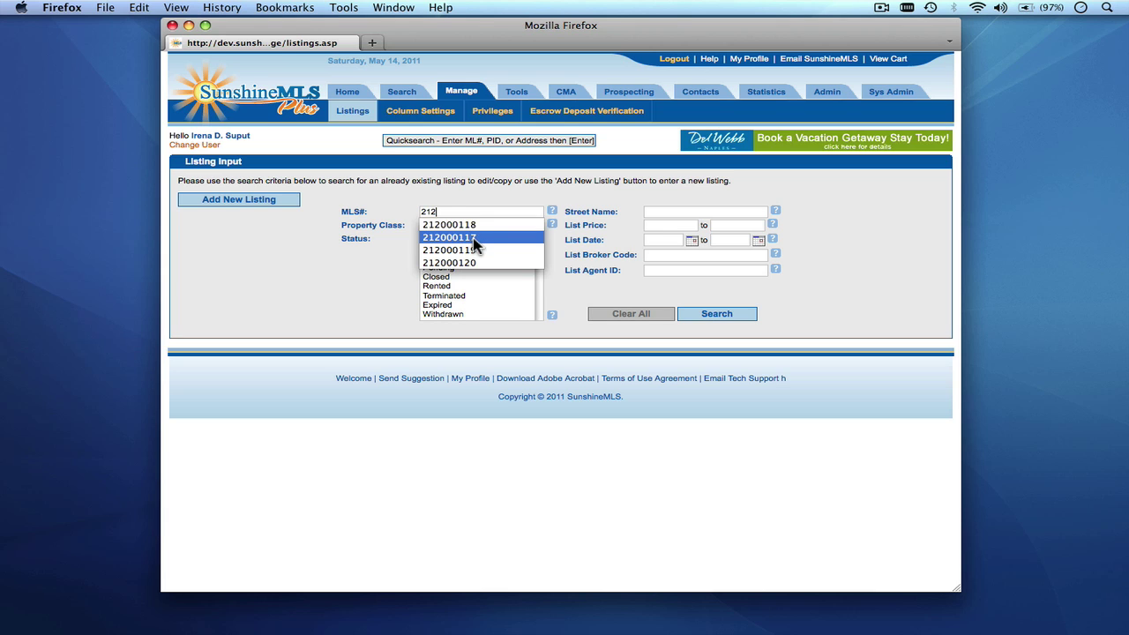
click(473, 240)
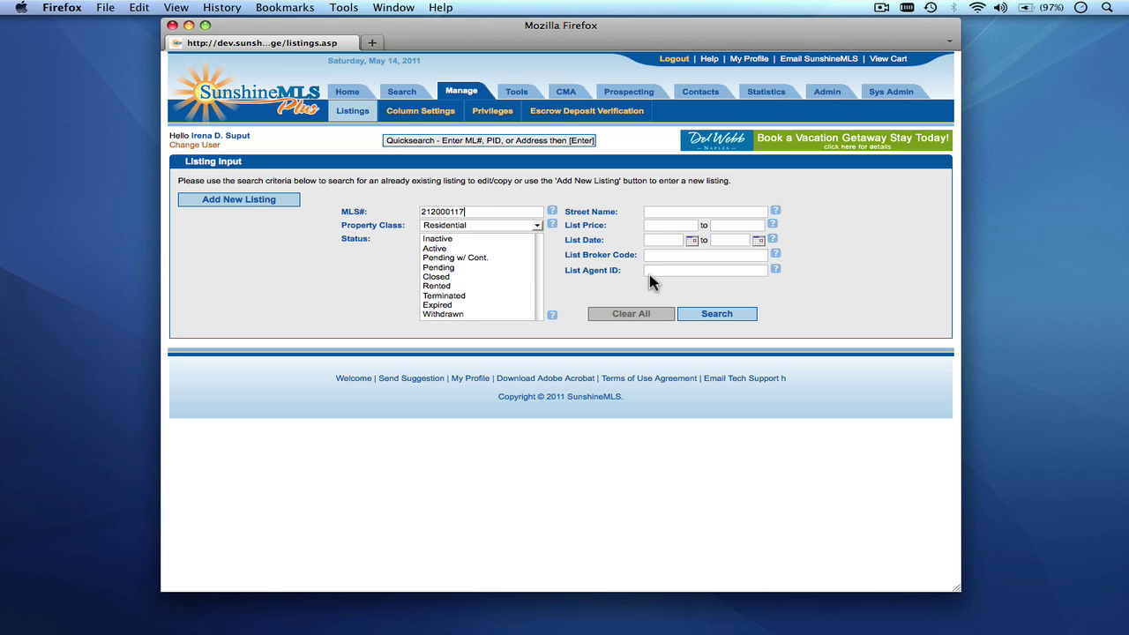
click(717, 315)
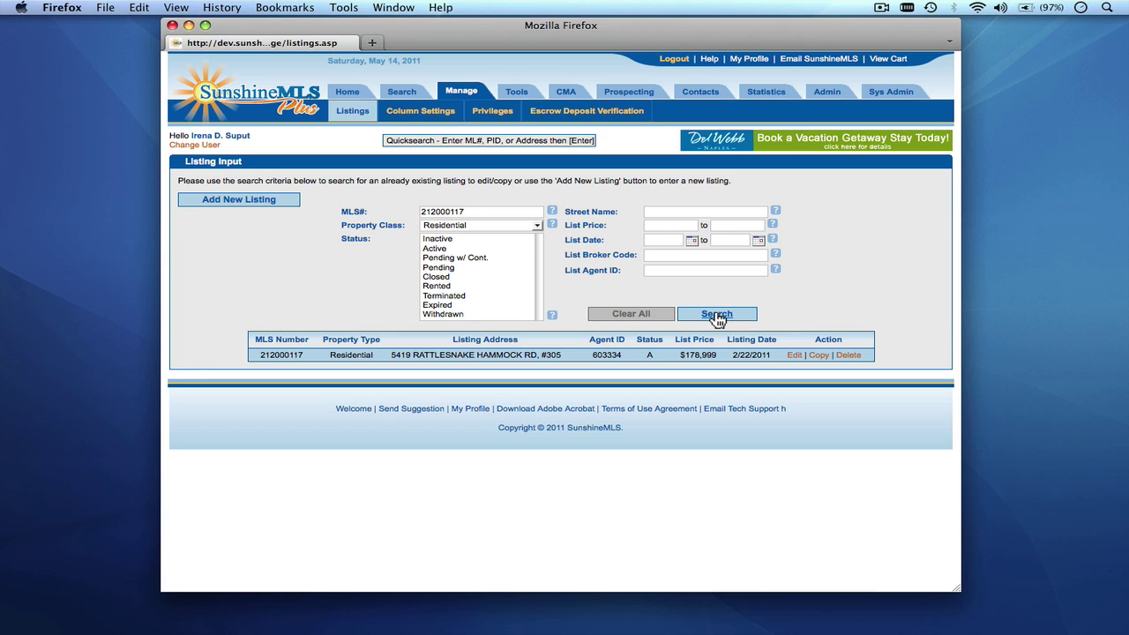
click(795, 357)
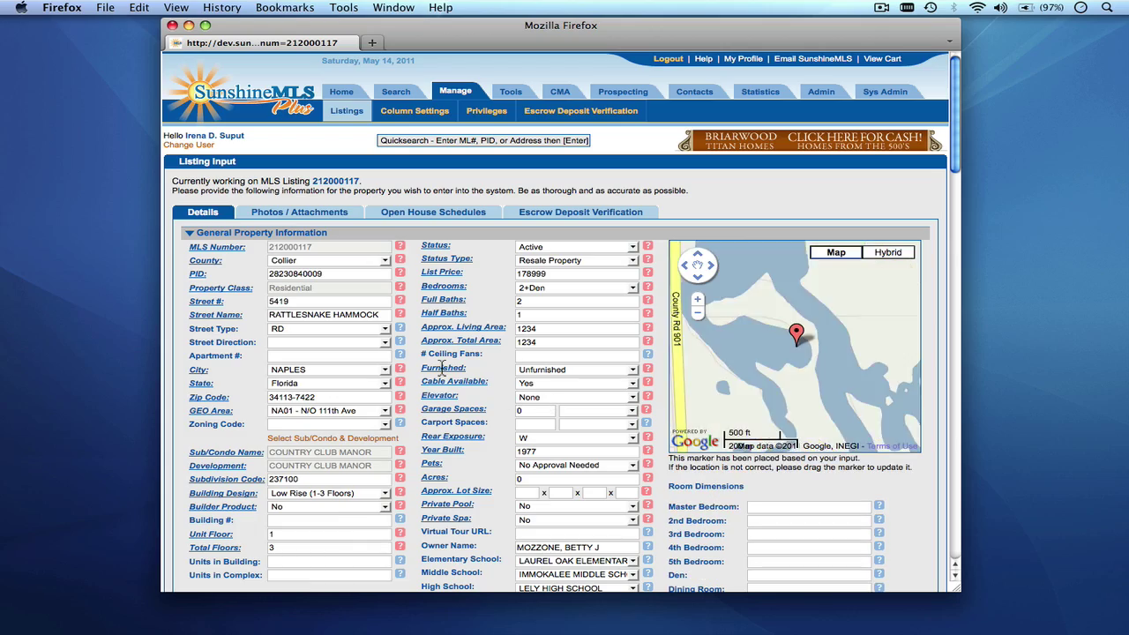
Change the List Price from 178999 to 178000 and review the updated form.
scroll(441, 371, down, 1)
scroll(441, 370, down, 5)
scroll(441, 371, up, 4)
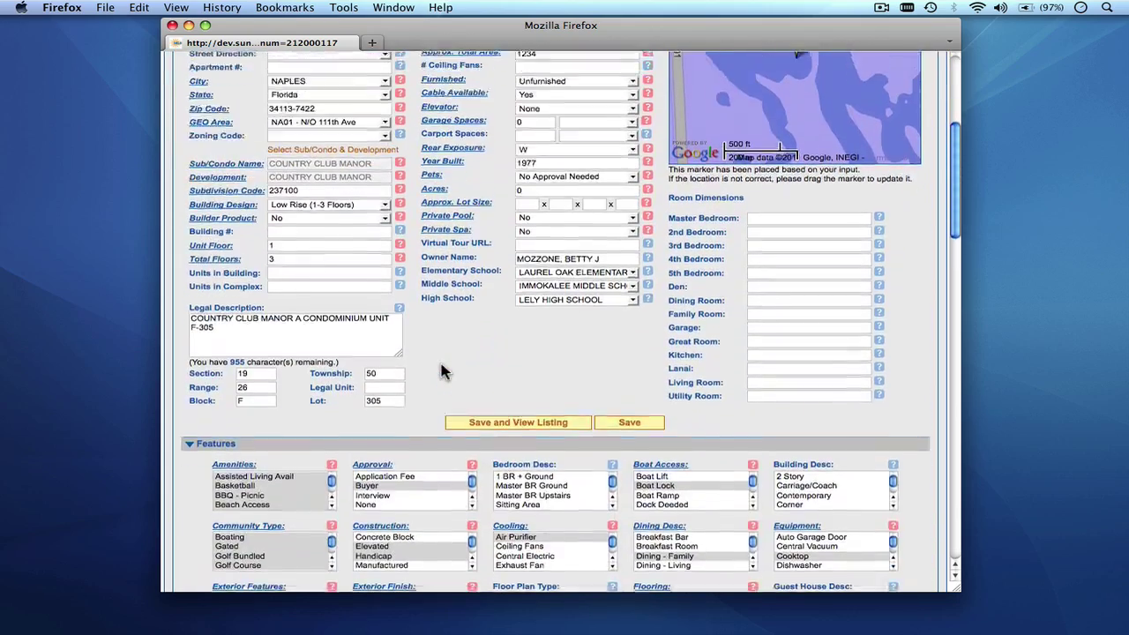
scroll(441, 369, down, 5)
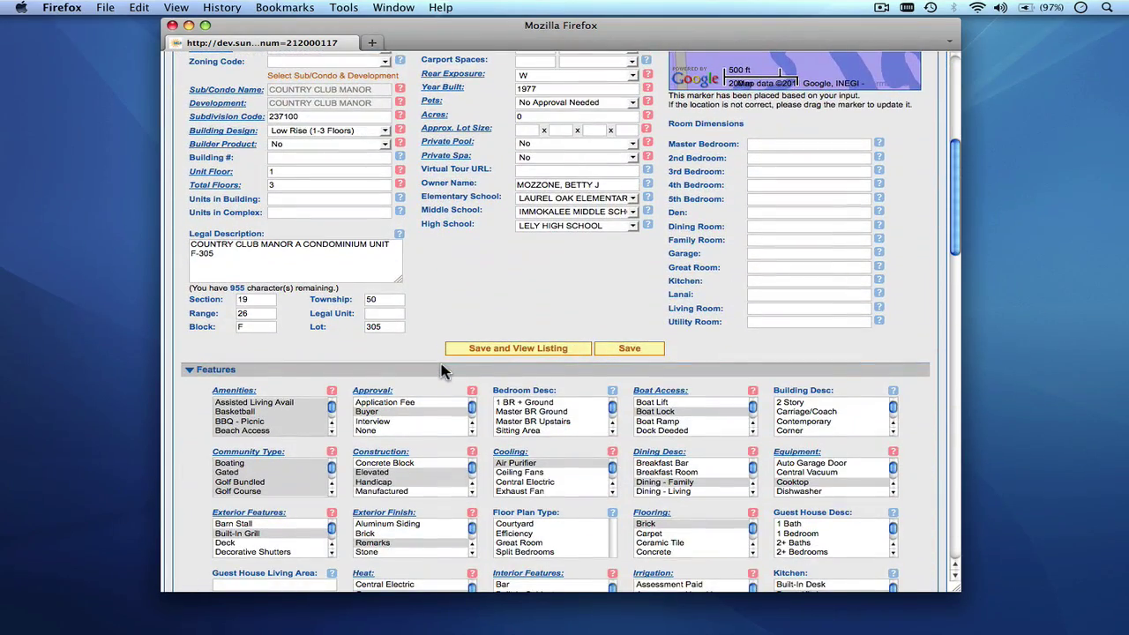
scroll(444, 370, up, 5)
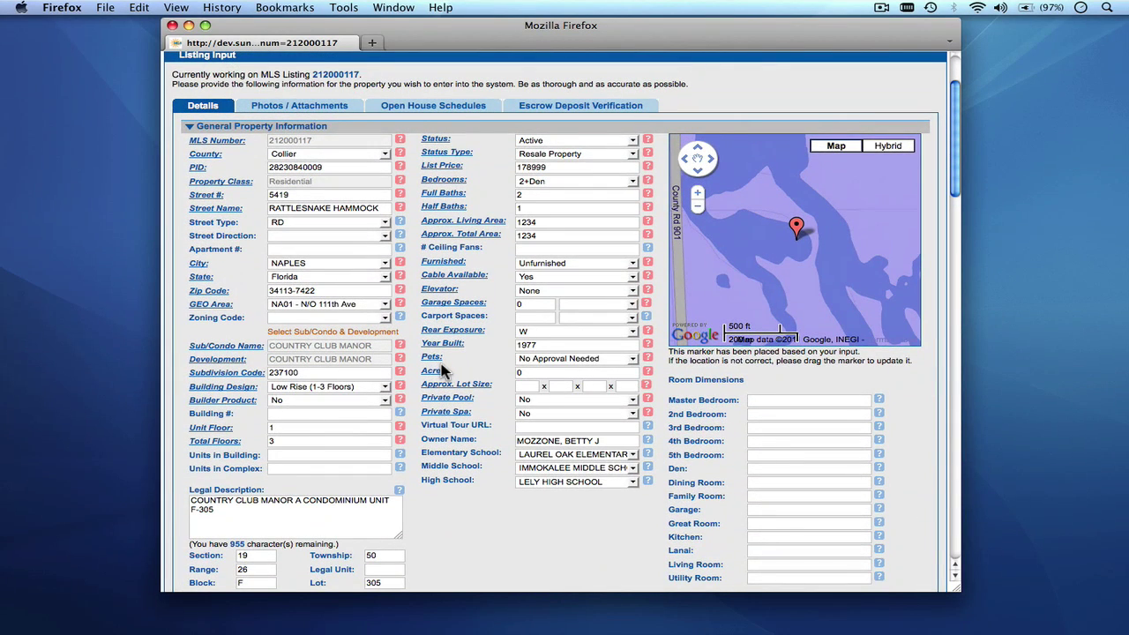
click(552, 167)
key(BackSpace)
key(BackSpace)
key(BackSpace)
text(000)
key(Tab)
scroll(477, 316, down, 3)
scroll(476, 316, up, 1)
scroll(476, 316, up, 2)
scroll(477, 316, down, 3)
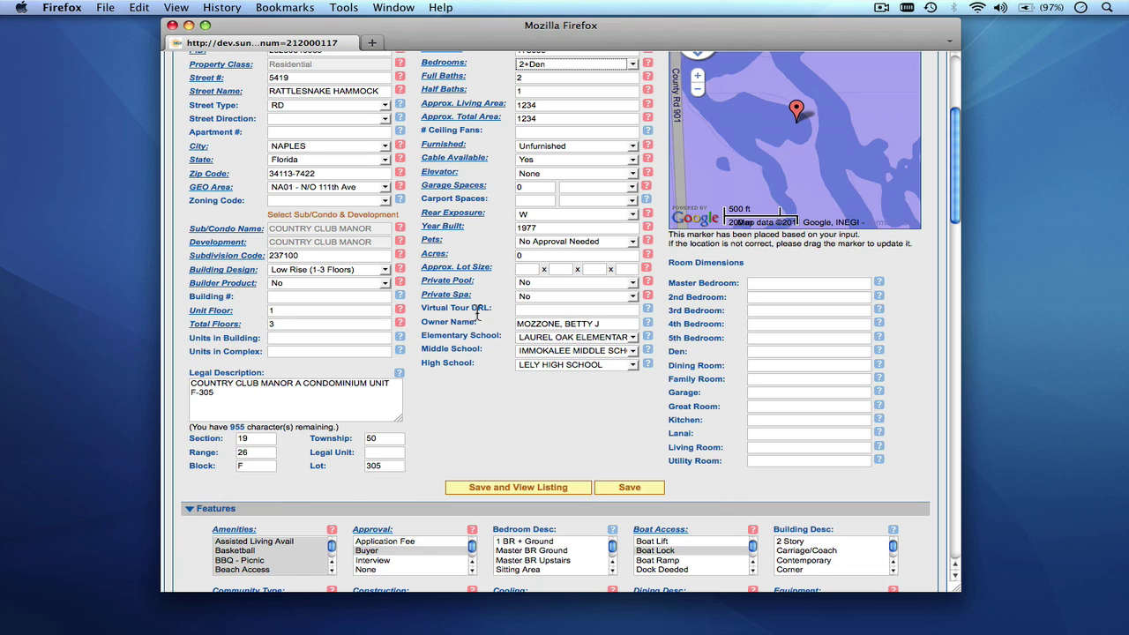
scroll(477, 314, up, 3)
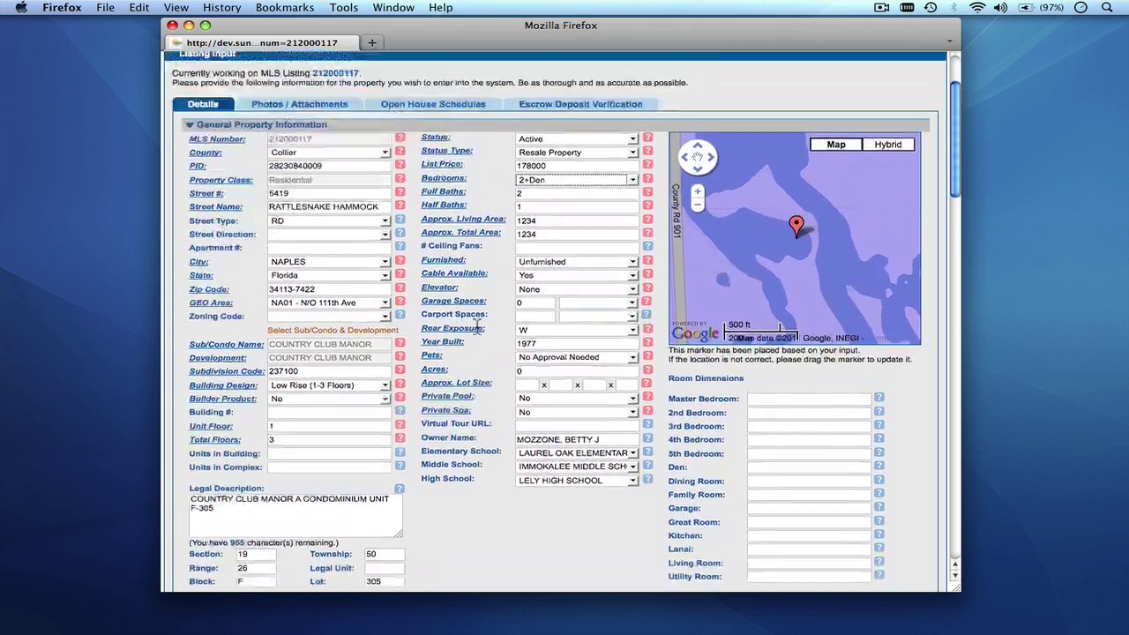
scroll(476, 330, down, 5)
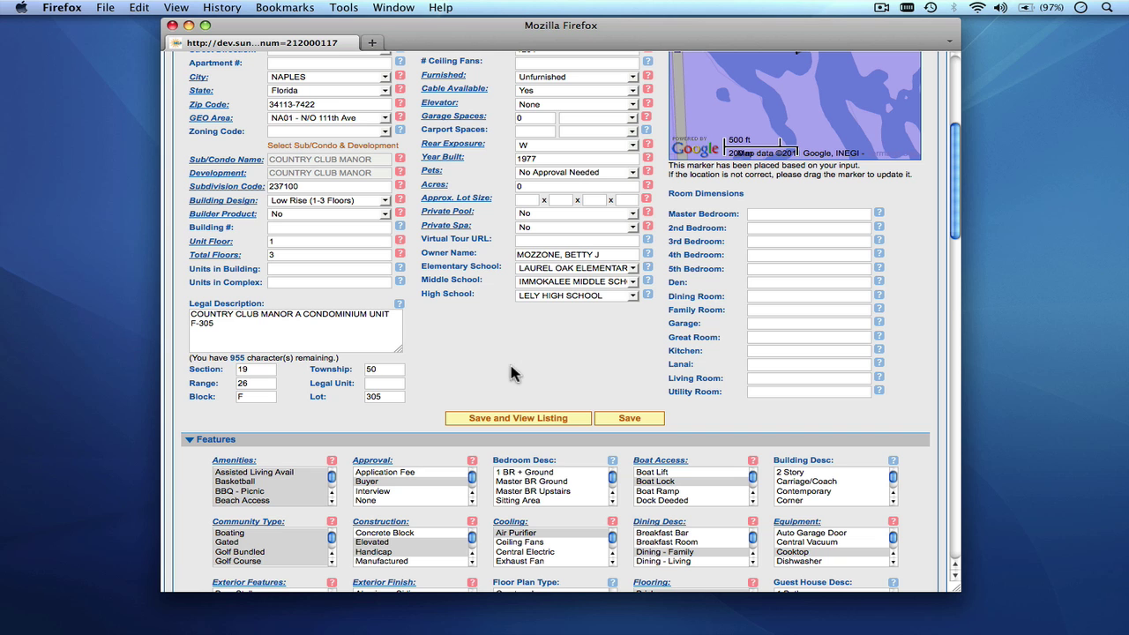
scroll(470, 371, up, 5)
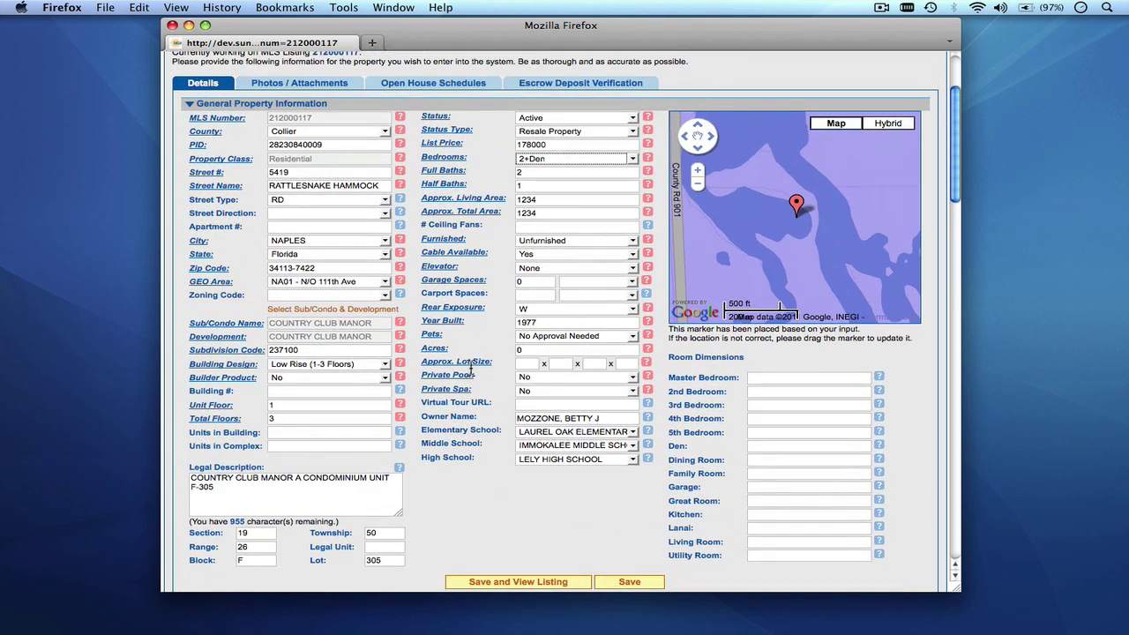
Zoom the map out four levels and in one, then drag the marker inside the GEO area.
click(698, 184)
click(699, 187)
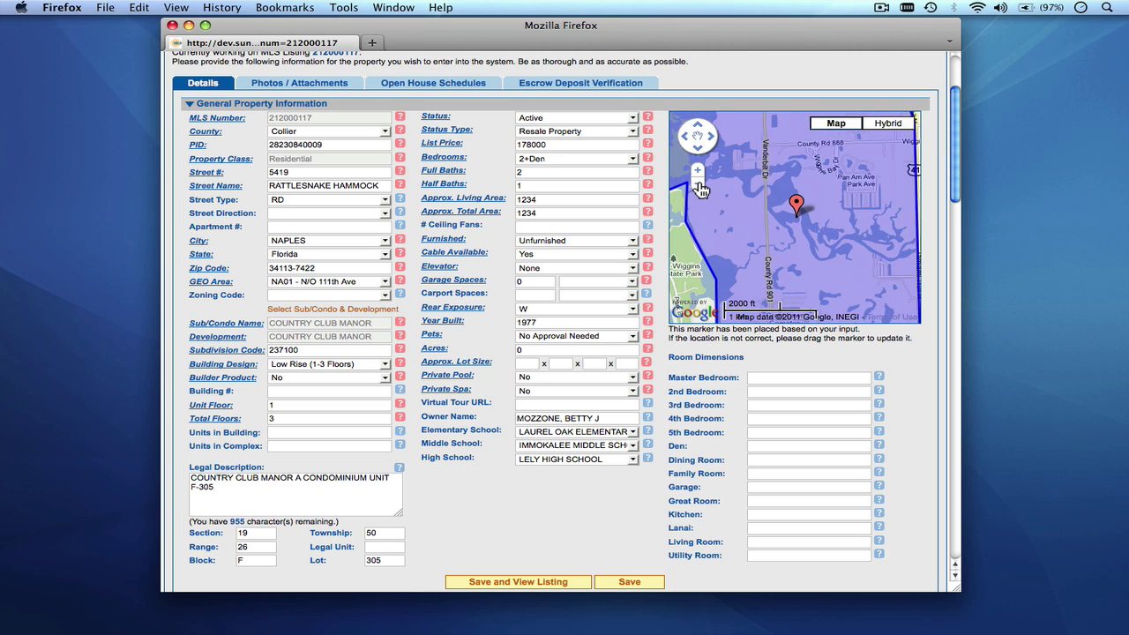
click(699, 187)
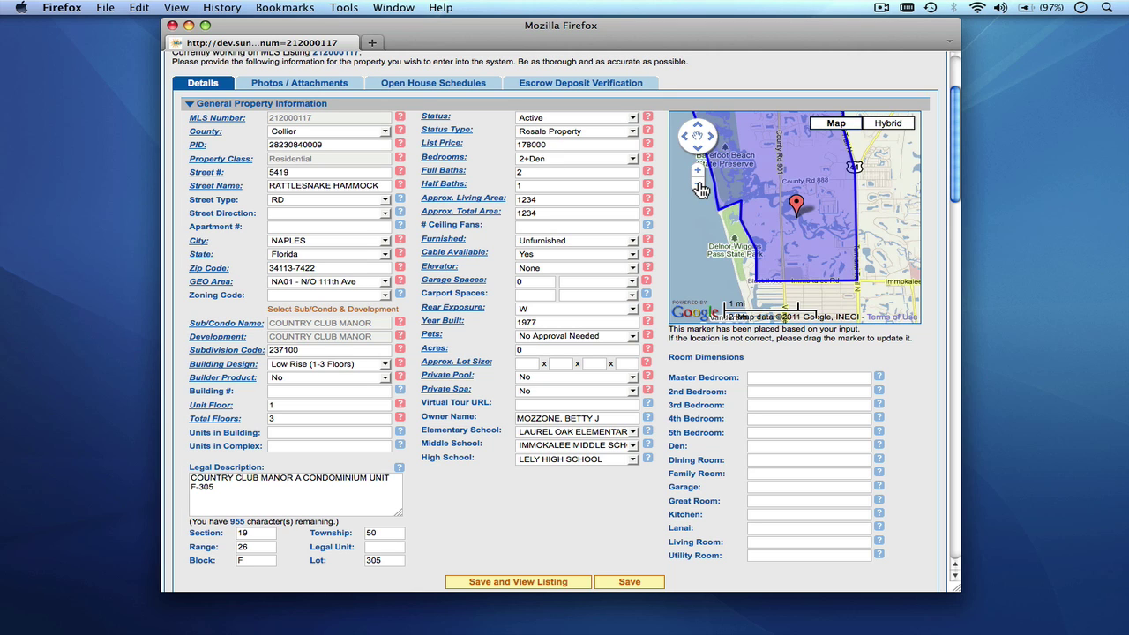
click(699, 187)
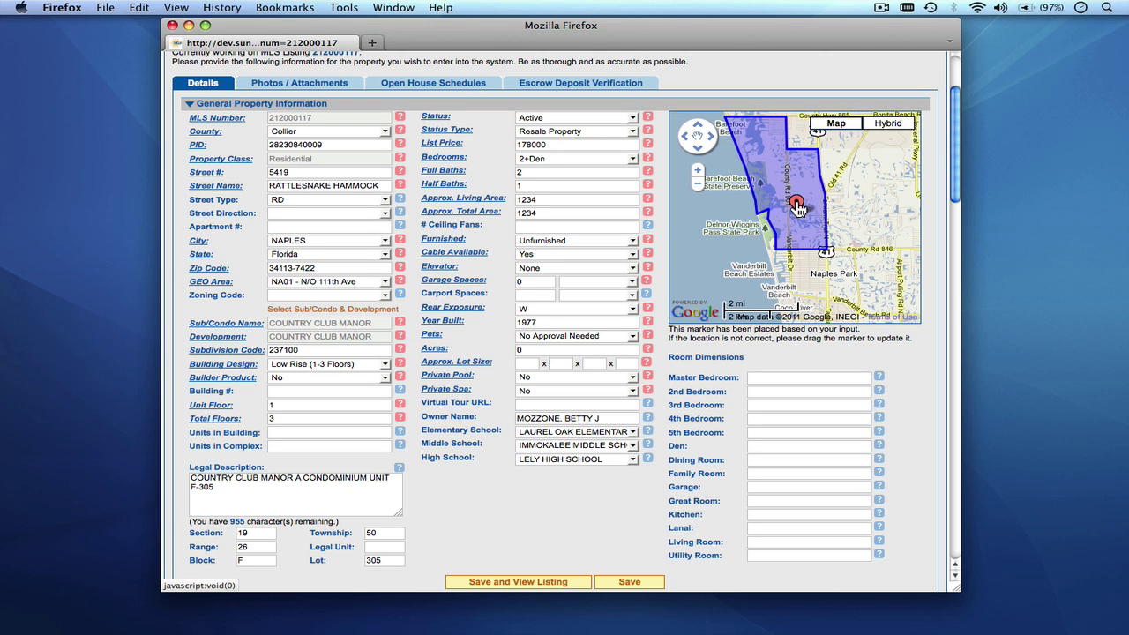
click(699, 172)
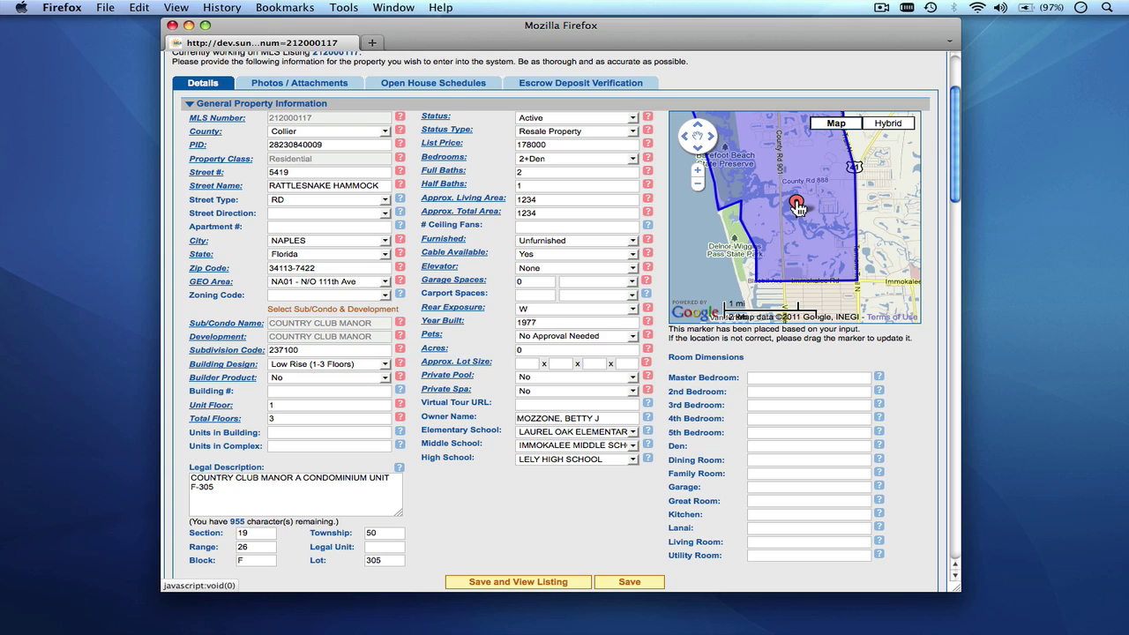
drag(797, 205, 831, 258)
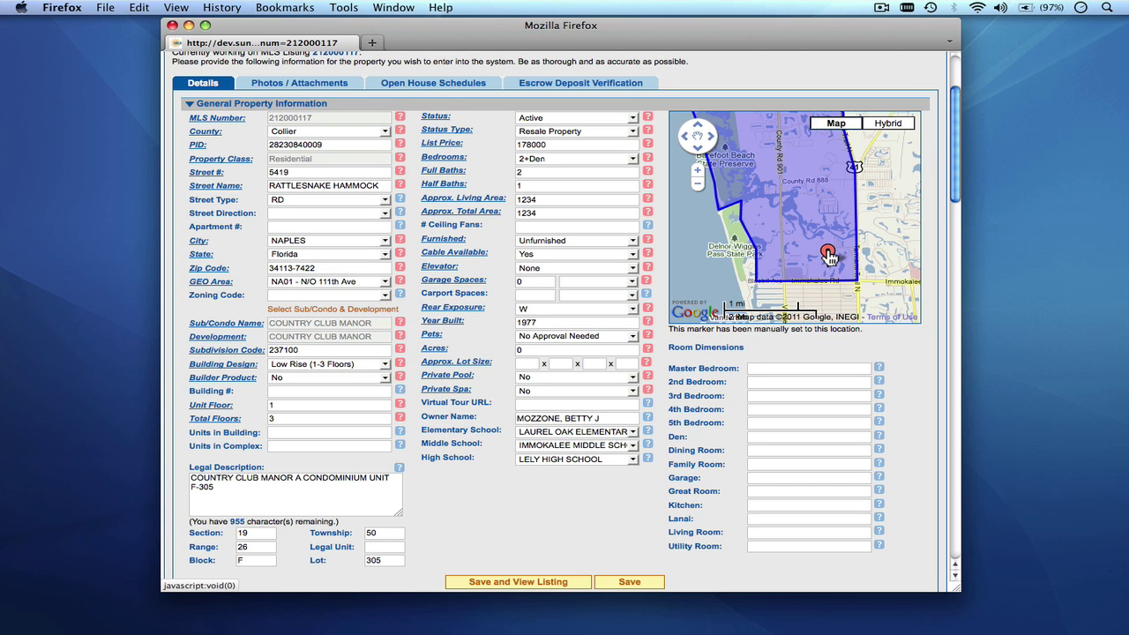
drag(829, 255, 880, 238)
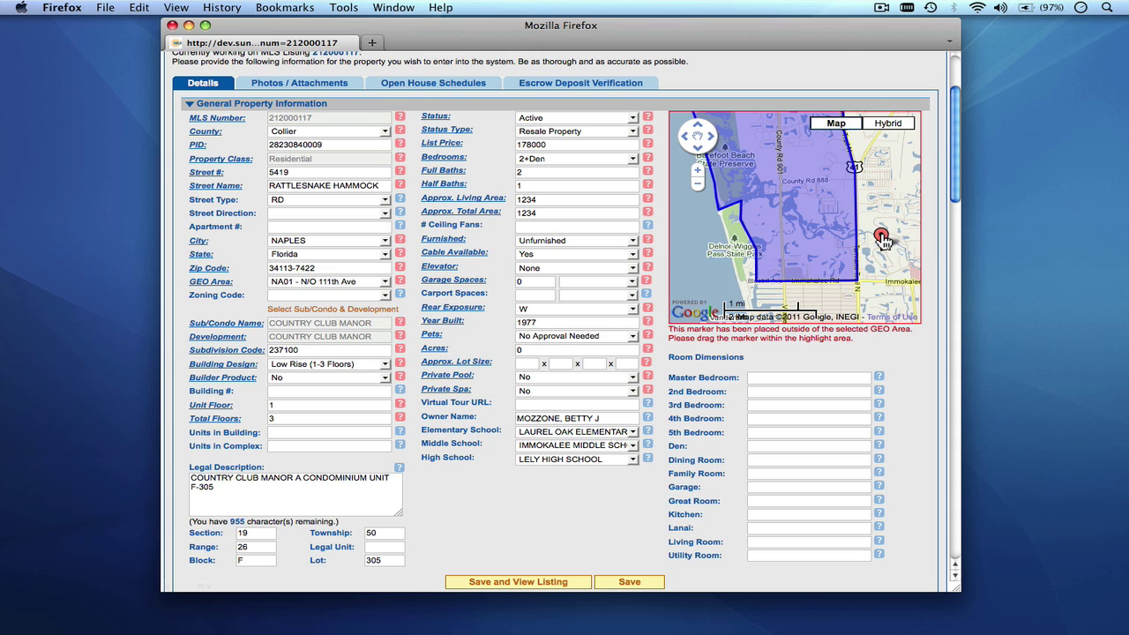
mouse_move(883, 241)
mouse_down()
mouse_move(827, 239)
mouse_move(802, 253)
mouse_up()
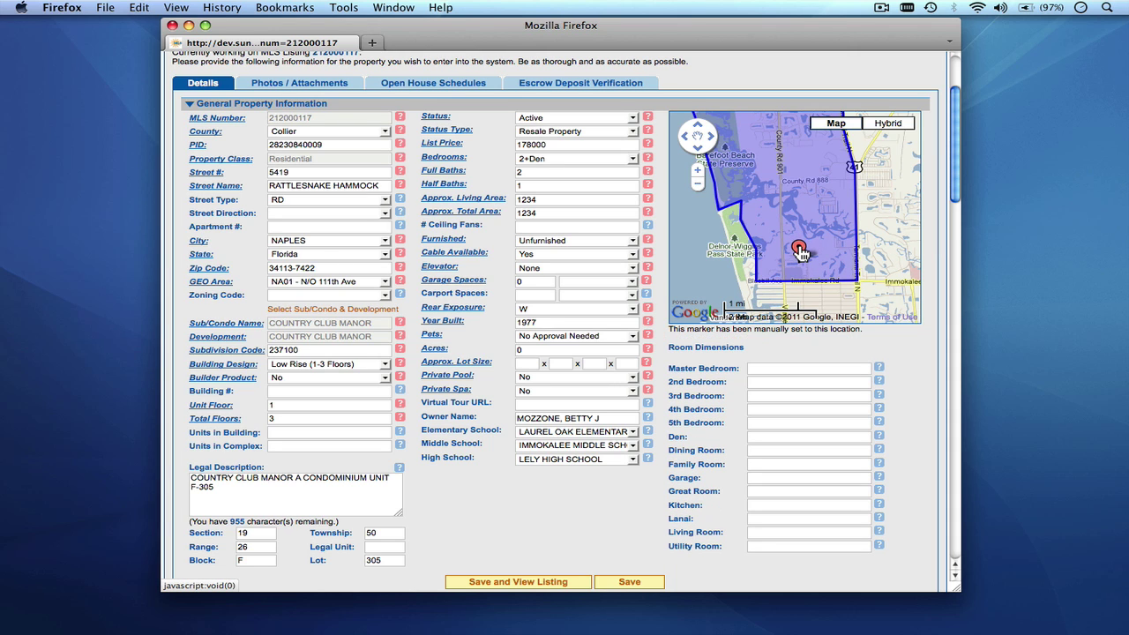
Save the listing, open its Details report, and expand then collapse Primary Photo and Map.
click(532, 583)
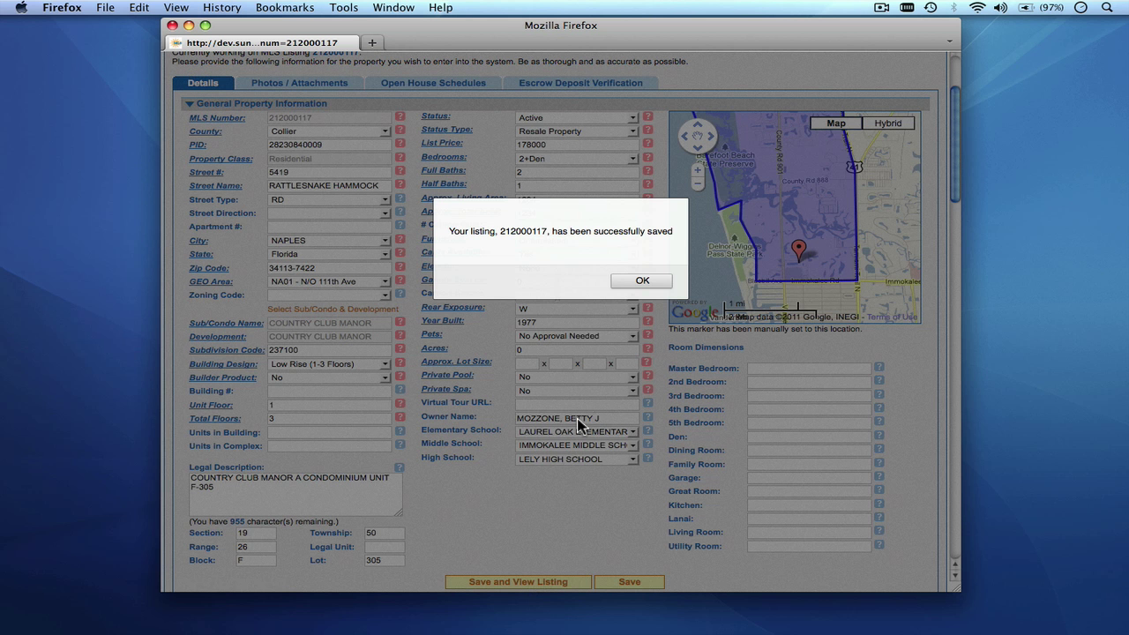
click(643, 281)
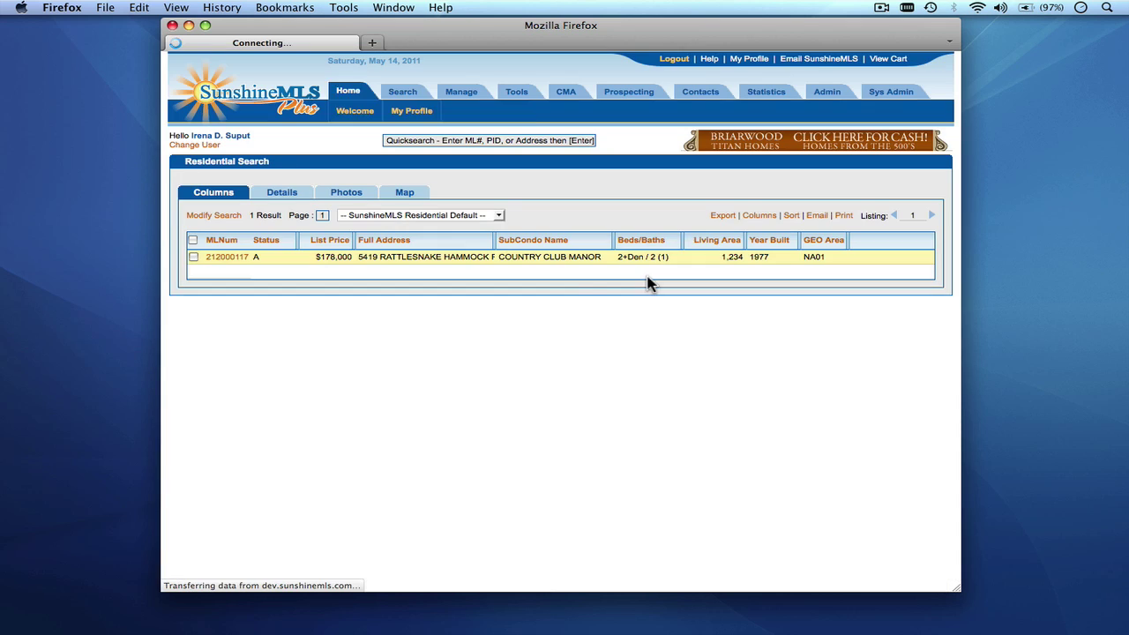
click(281, 195)
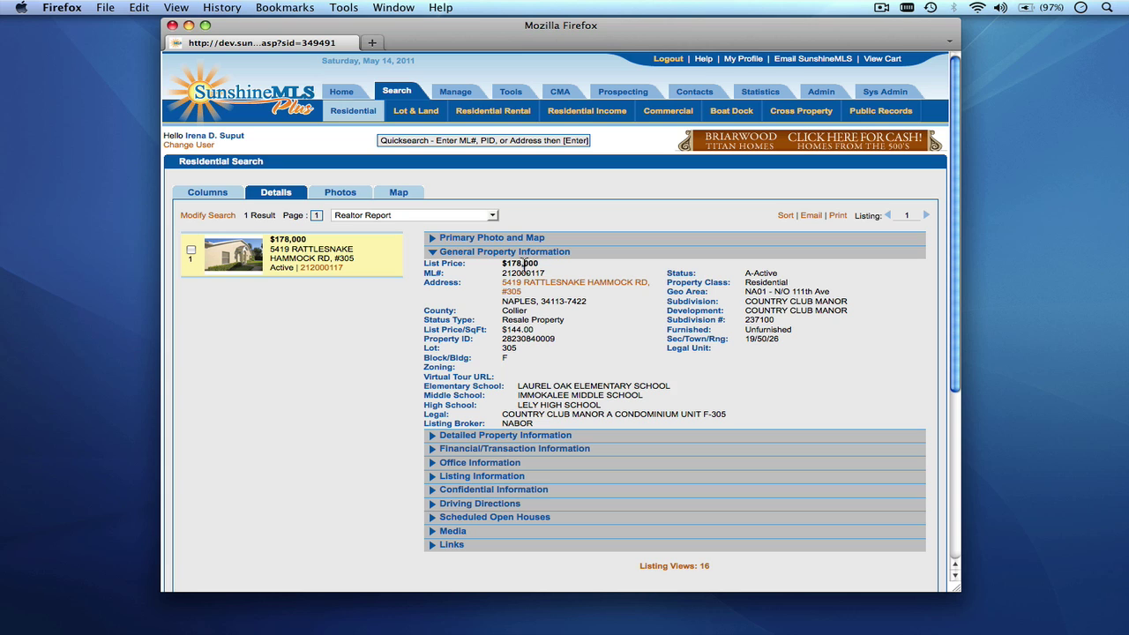
click(518, 239)
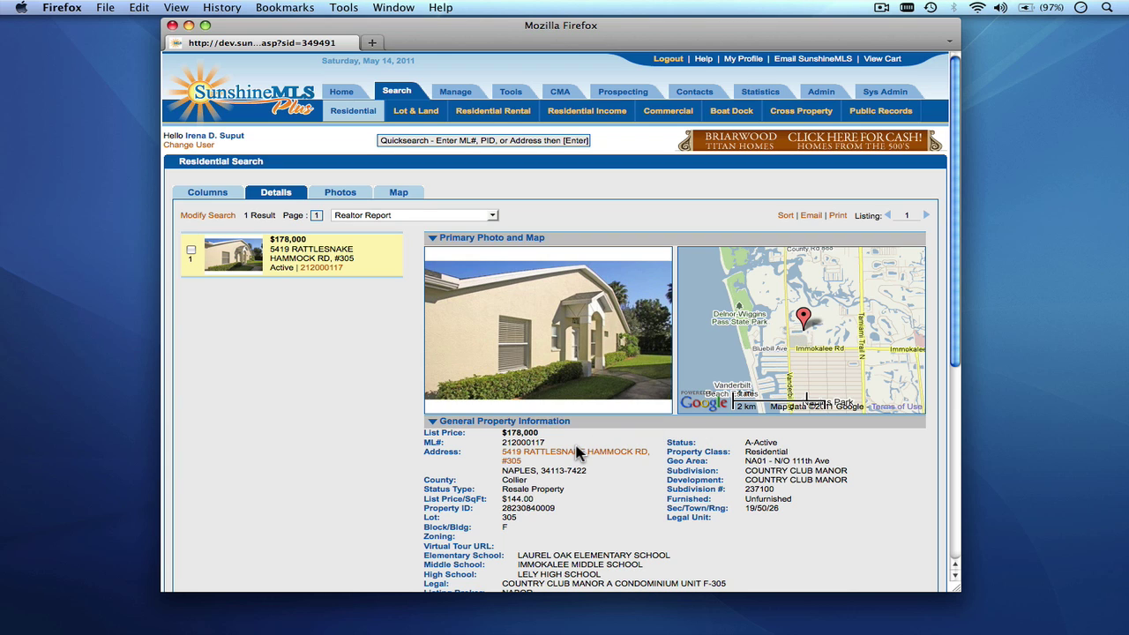
click(497, 238)
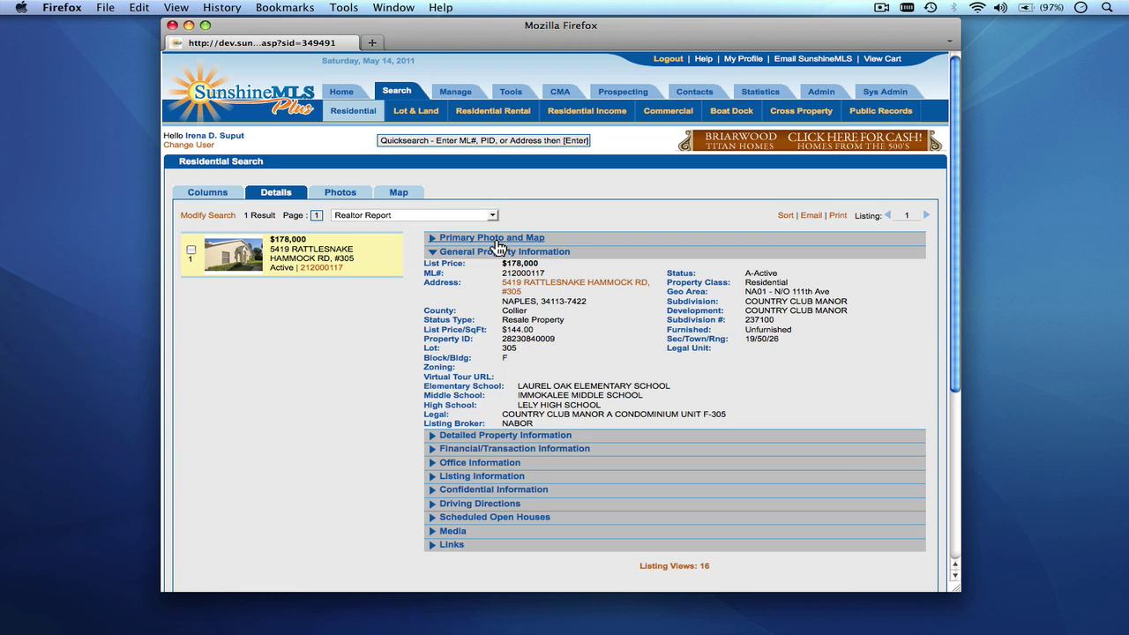